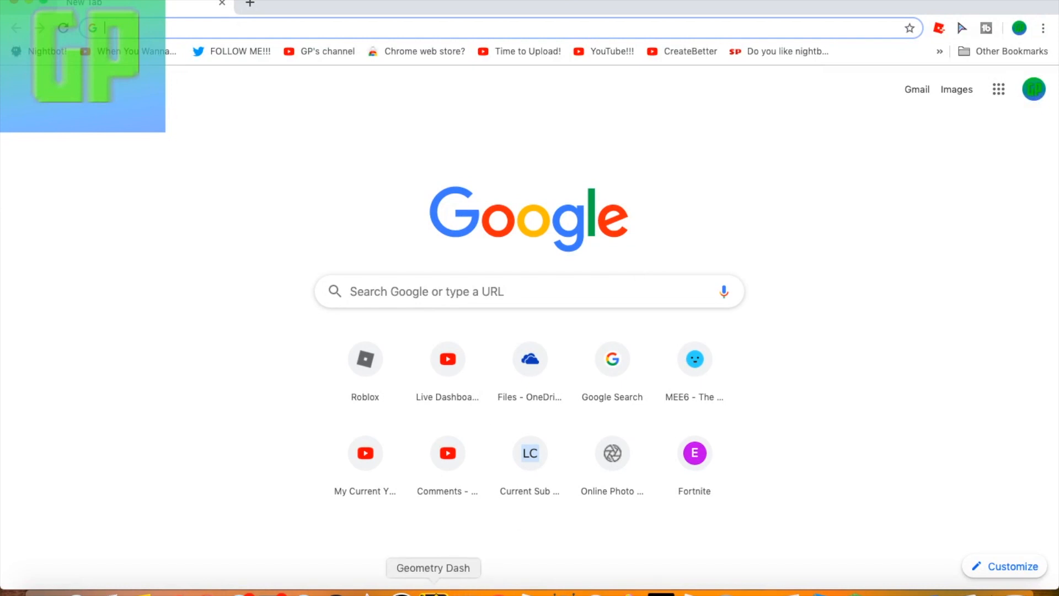
# Step: Go to panzoid.com and open the Clipmaker tool
pyautogui.click(498, 589)
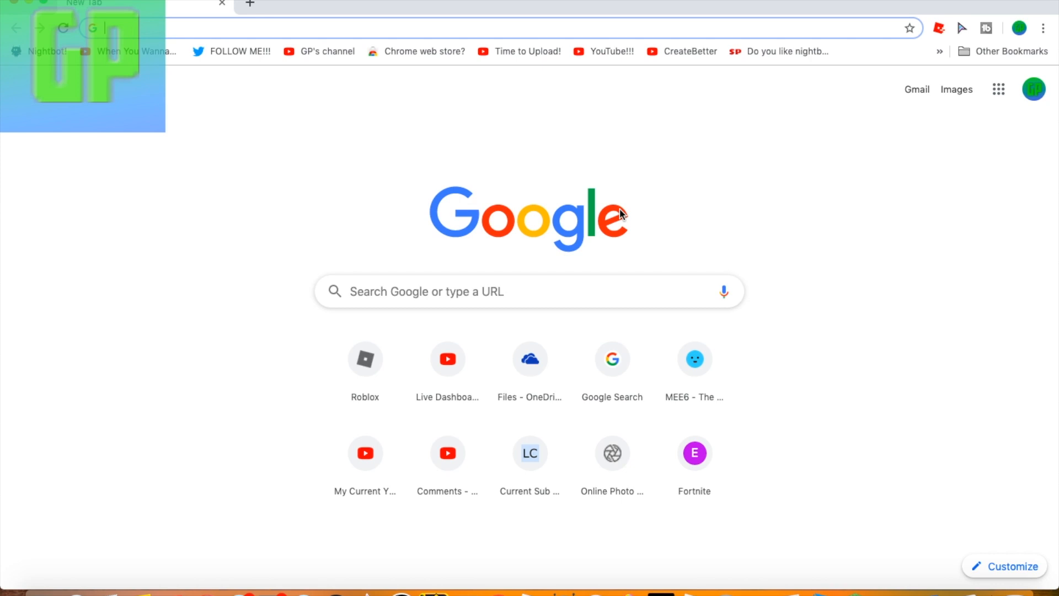
pyautogui.write('panzoid.')
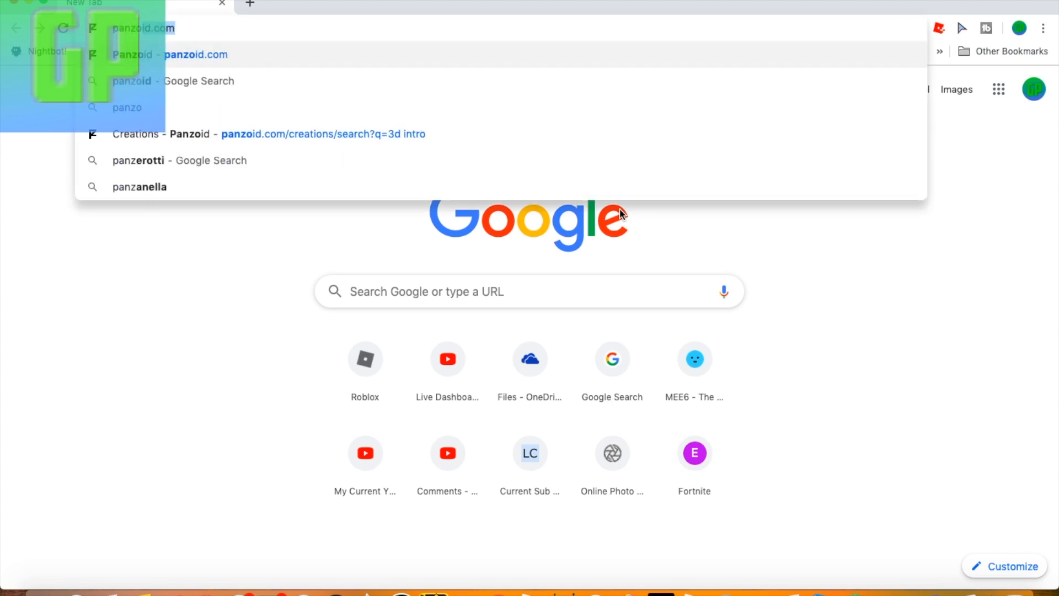
pyautogui.write('com')
pyautogui.press('Return')
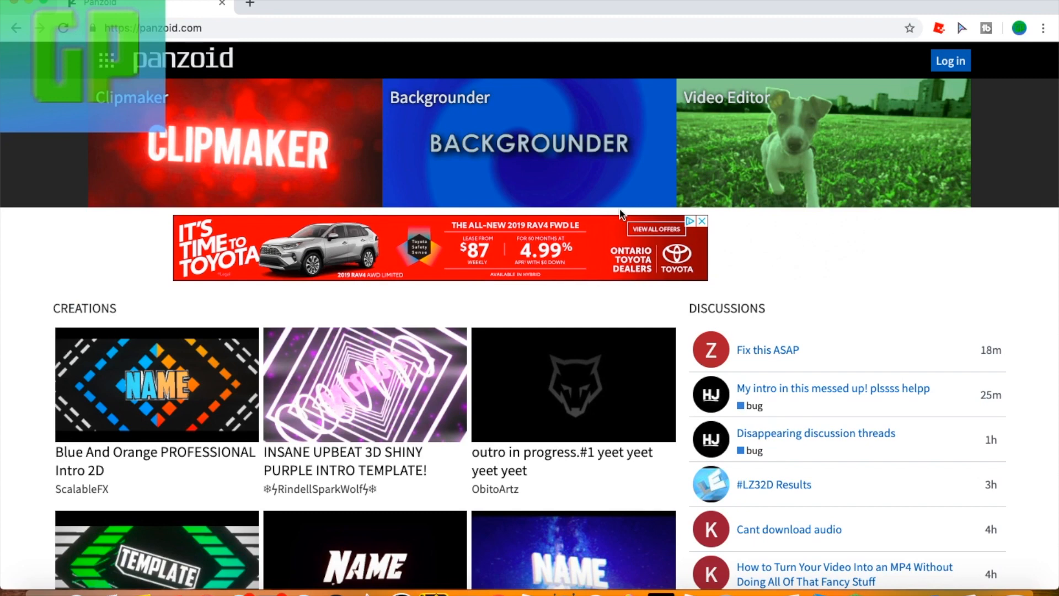
pyautogui.click(231, 153)
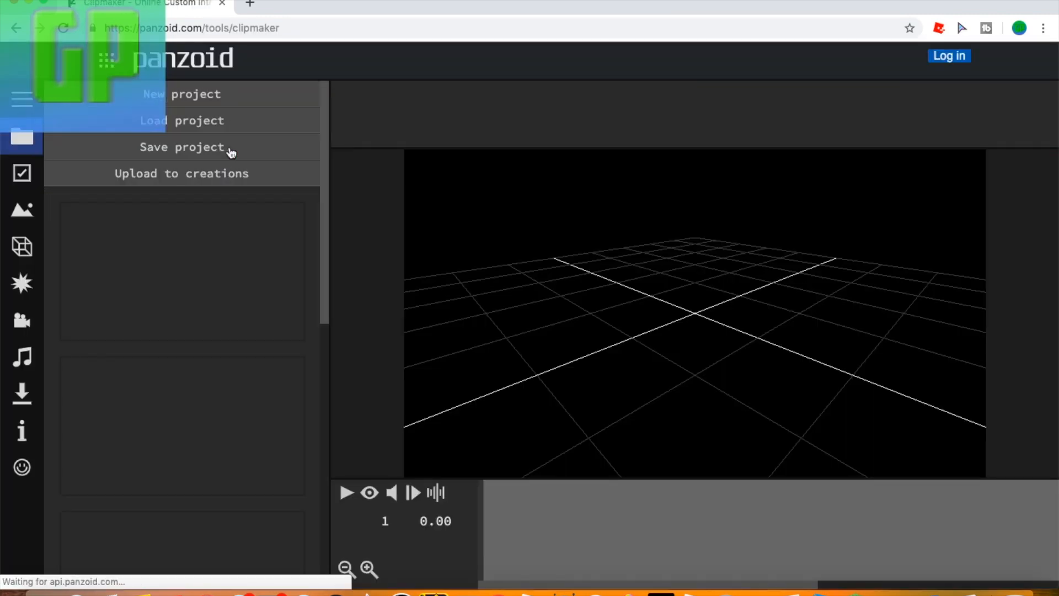
# Step: Open the full creations gallery from Clipmaker and search it for "3d intro"
pyautogui.scroll(-10, 213, 324)
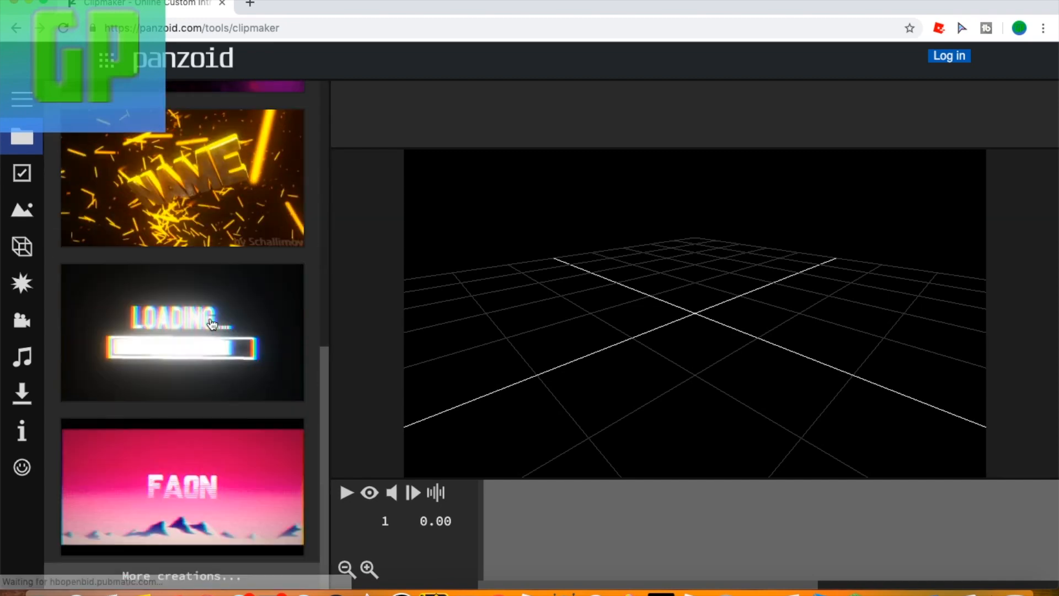
pyautogui.click(206, 571)
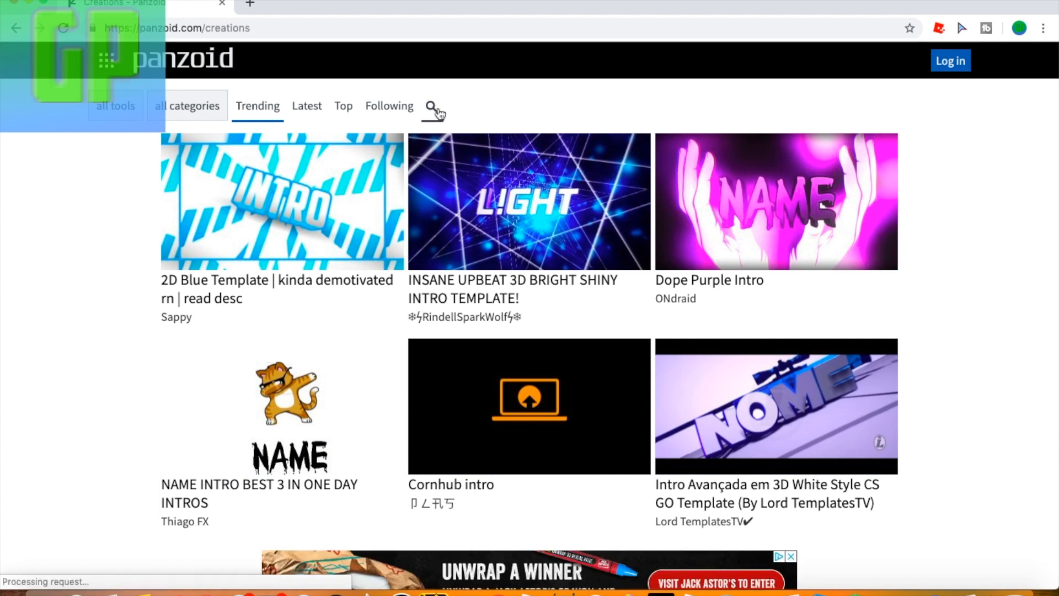
pyautogui.click(432, 108)
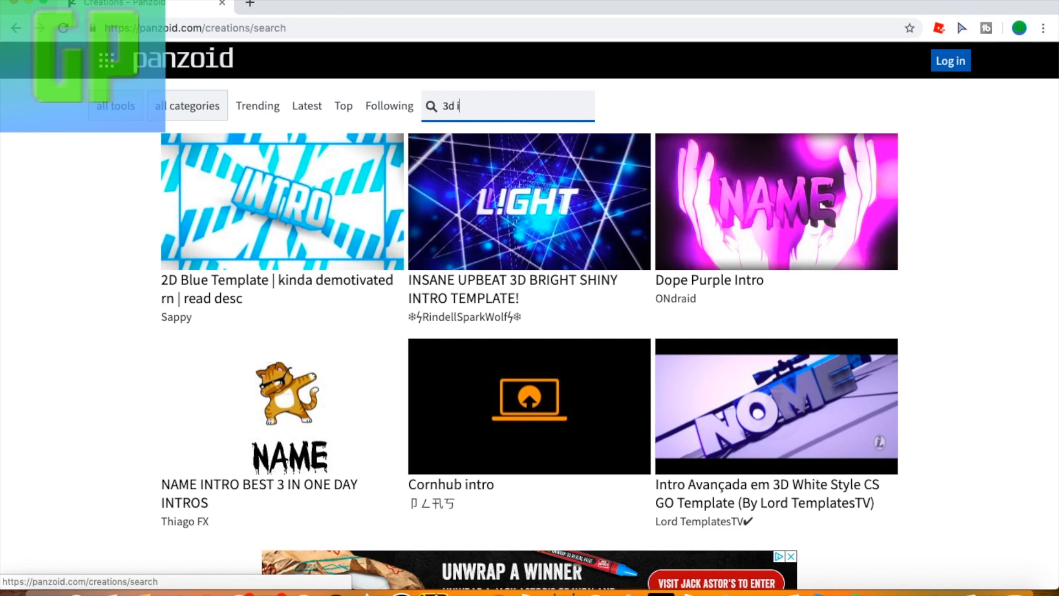
pyautogui.press('Return')
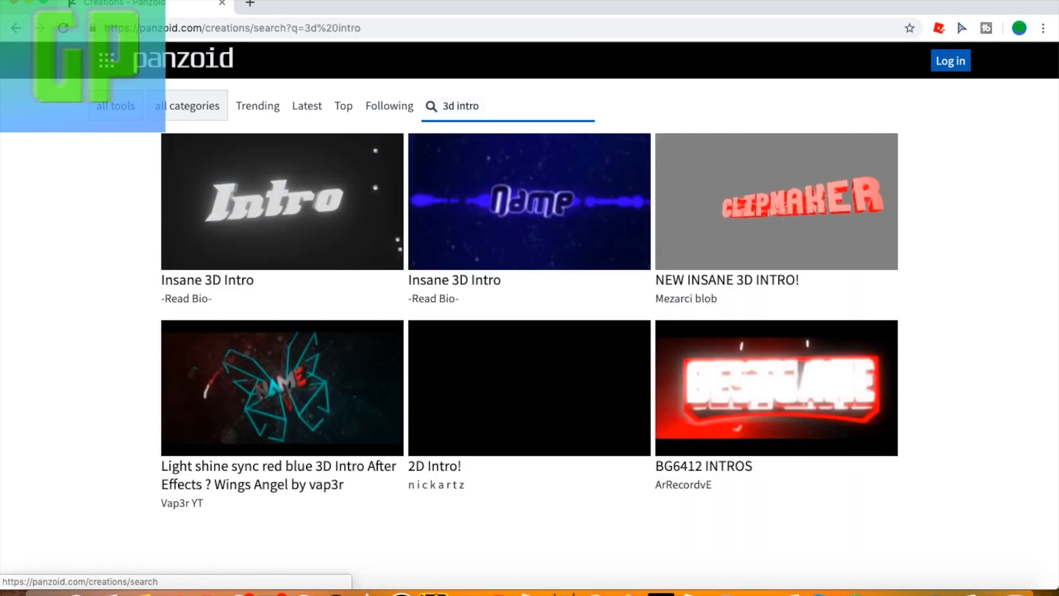
# Step: Browse the 3d intro search results for a suitable intro template
pyautogui.scroll(-10, 574, 252)
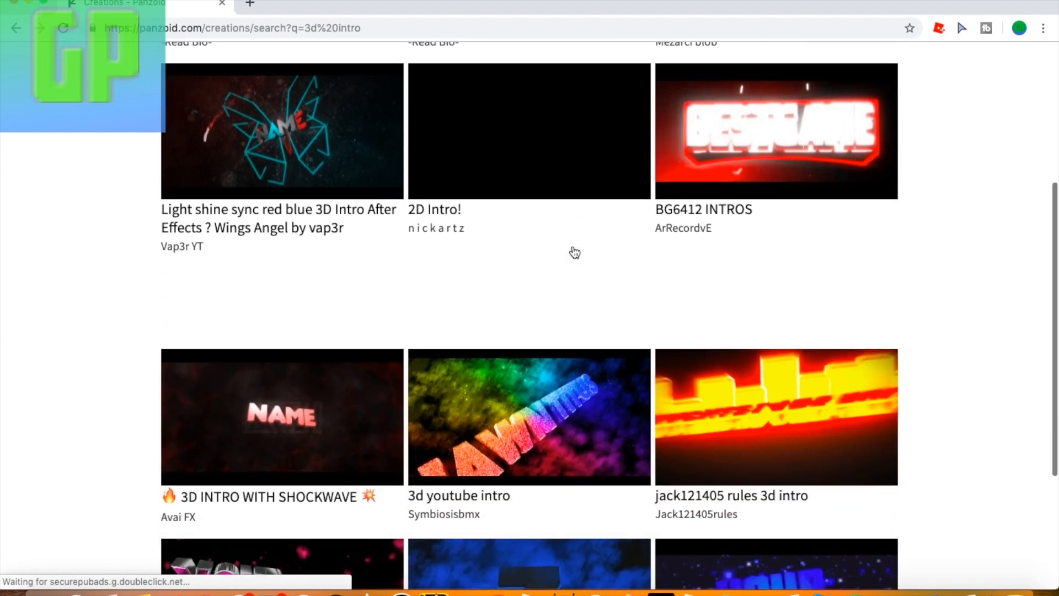
pyautogui.scroll(-10, 574, 252)
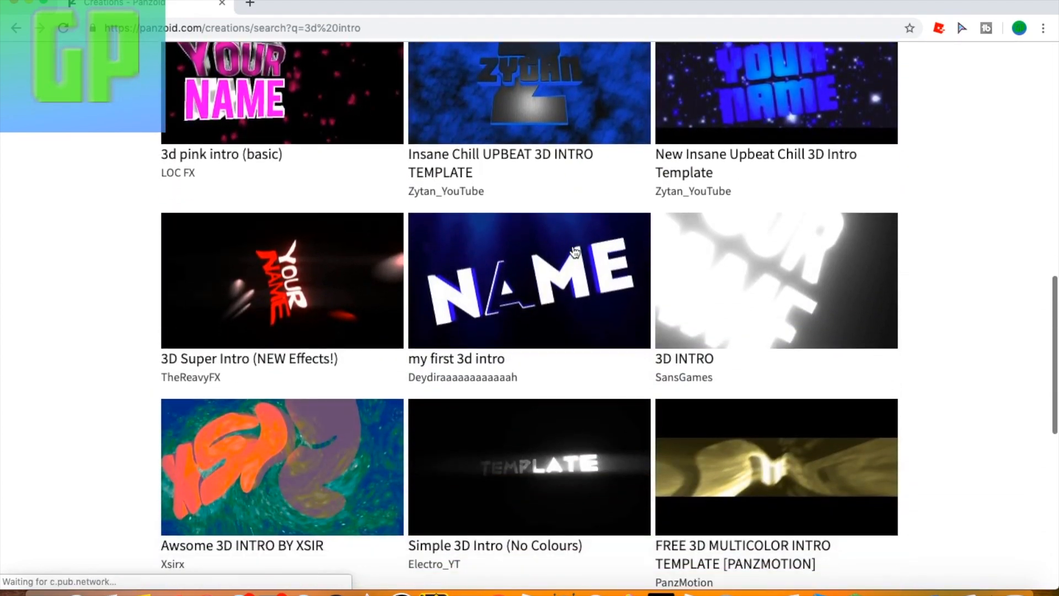
pyautogui.scroll(-13, 574, 251)
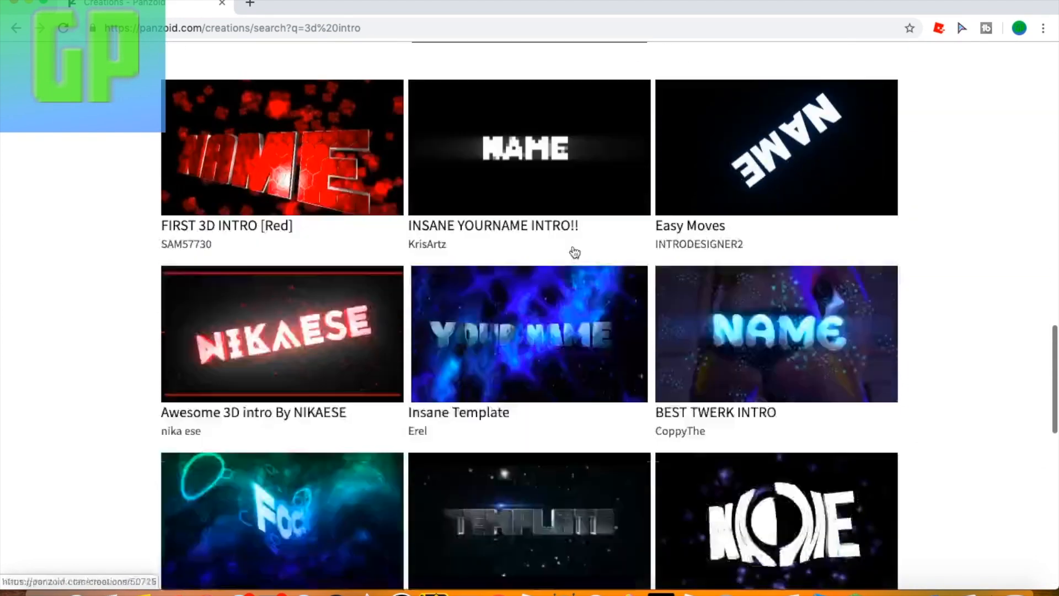
pyautogui.scroll(-4, 574, 249)
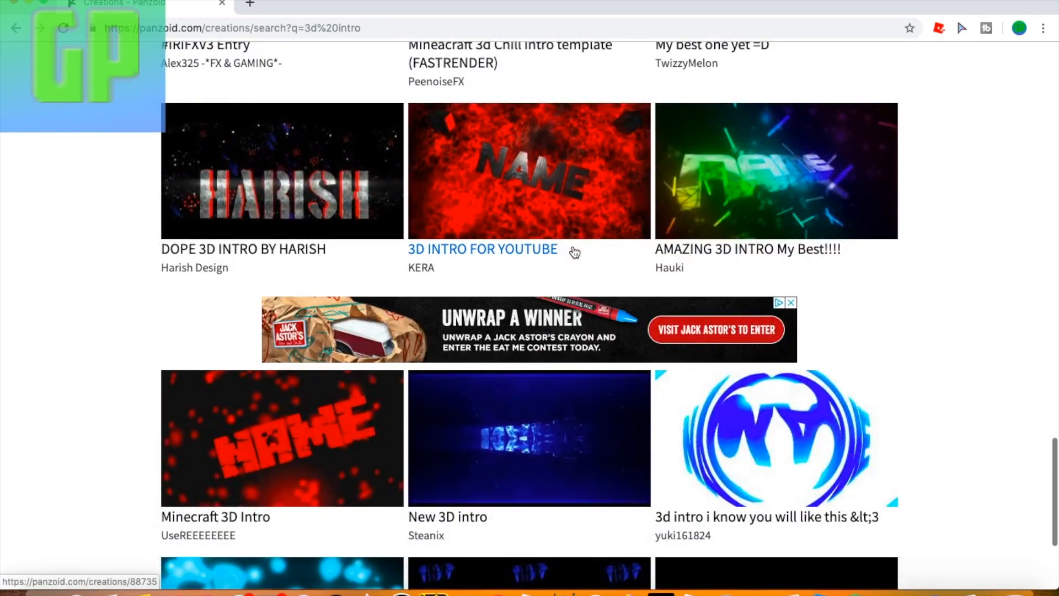
pyautogui.scroll(-4, 572, 250)
pyautogui.scroll(-2, 568, 257)
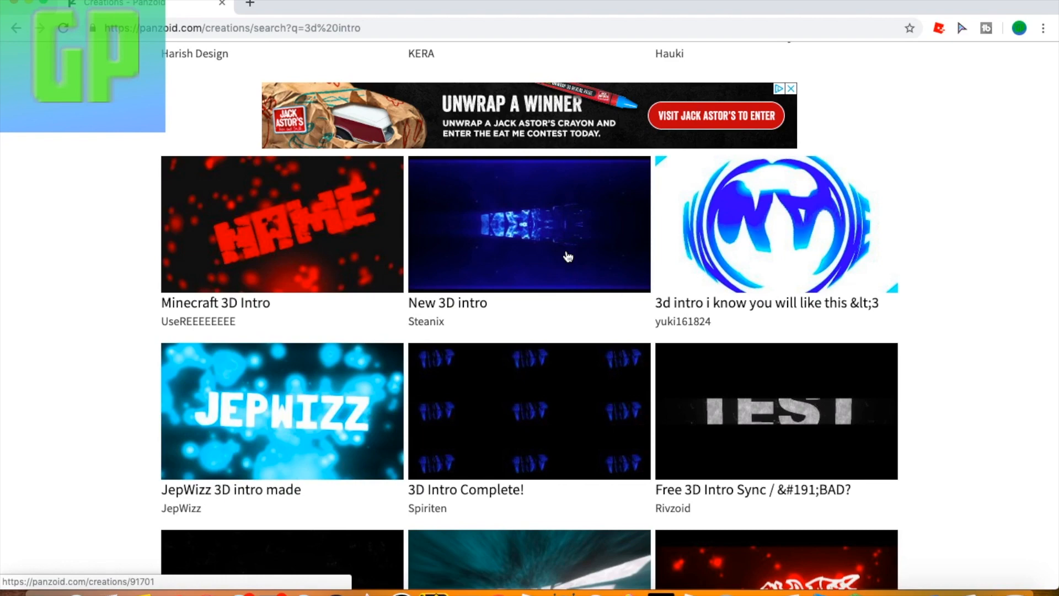
pyautogui.scroll(-15, 568, 256)
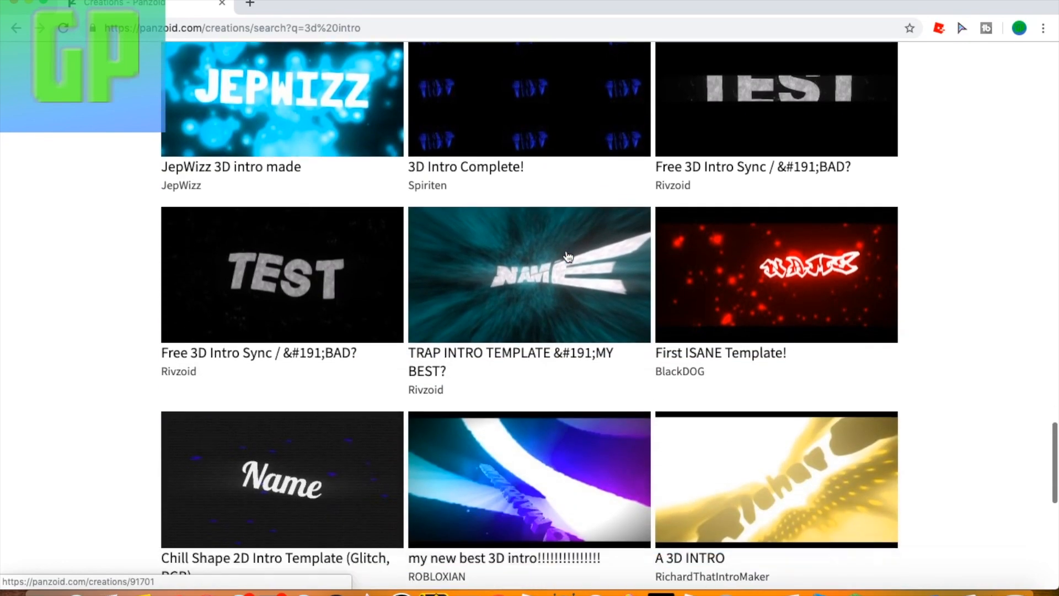
pyautogui.scroll(-20, 568, 251)
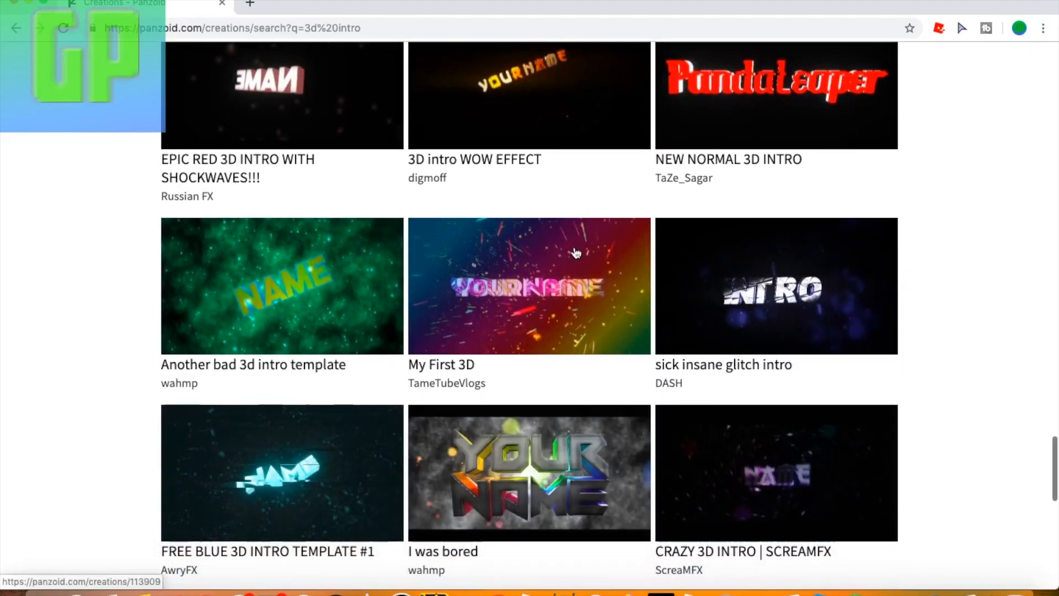
pyautogui.scroll(20, 574, 251)
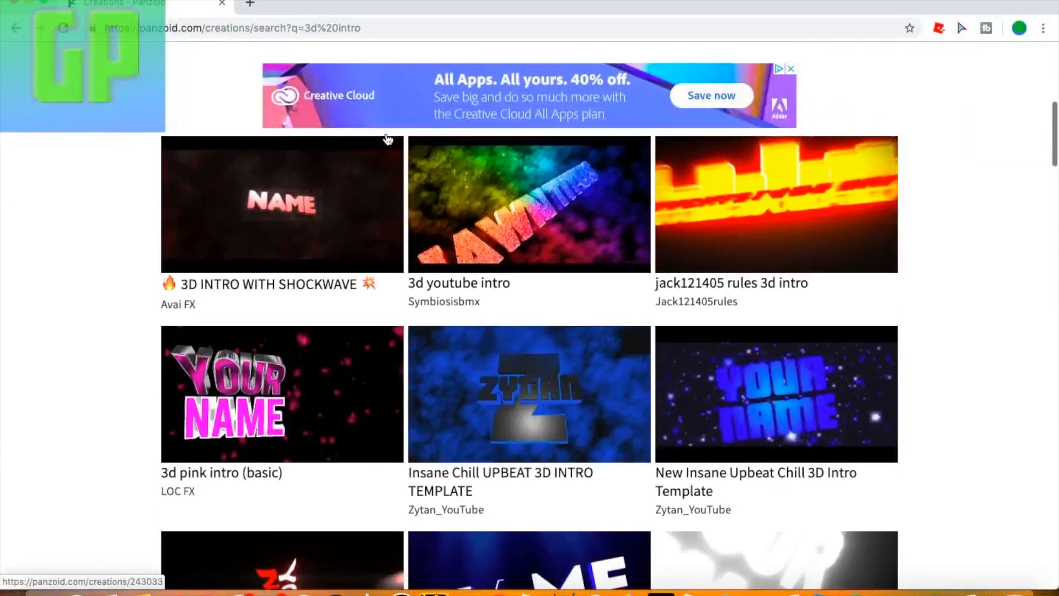
pyautogui.scroll(-10, 466, 142)
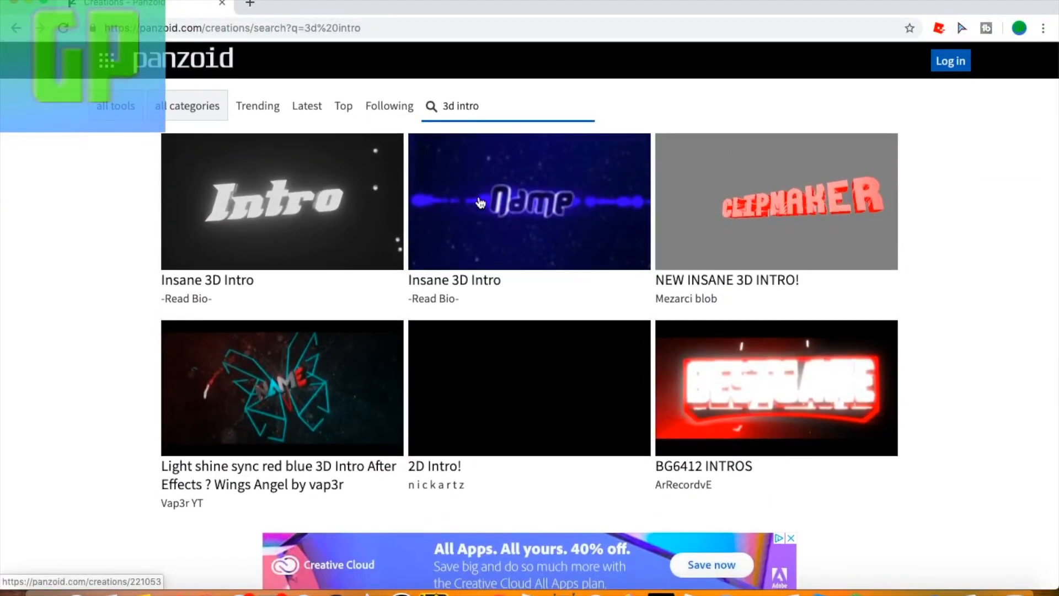
pyautogui.scroll(-20, 484, 214)
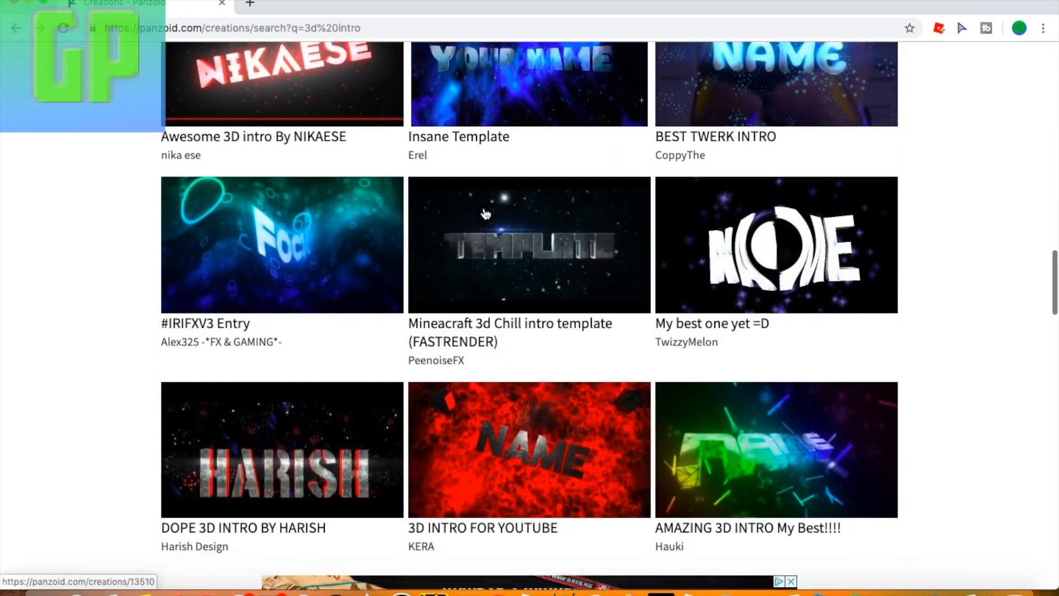
# Step: Open the "AMAZING 3D INTRO My Best!!!!" template from the search results in Clipmaker
pyautogui.scroll(-2, 486, 214)
pyautogui.click(825, 430)
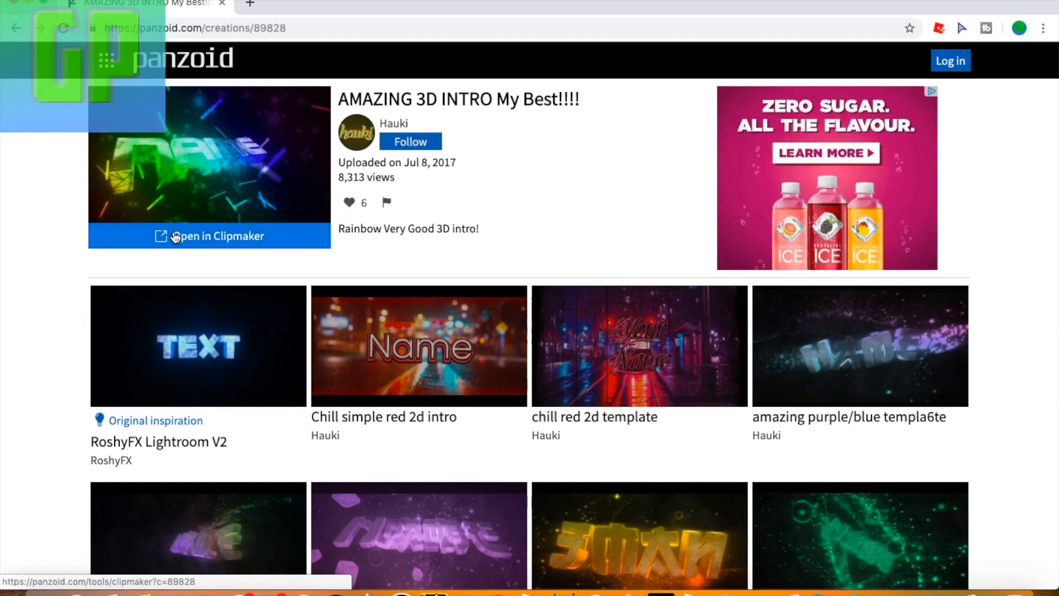
pyautogui.click(174, 231)
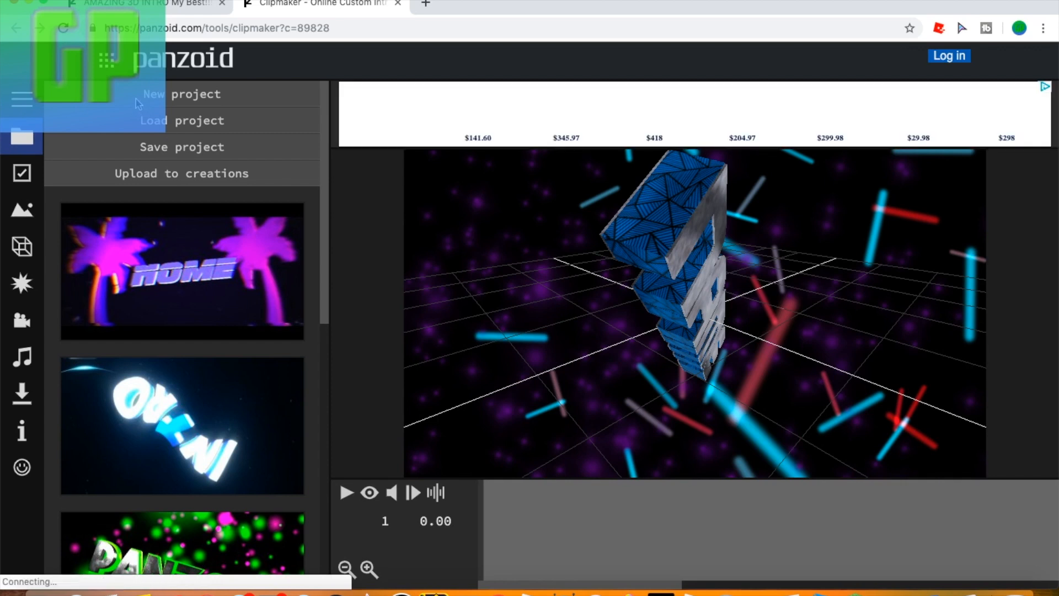
# Step: Try the 3840x2160 (4k) and 854x480 (480p) video resolutions, returning the setting to 1280x720 (720p)
pyautogui.click(22, 175)
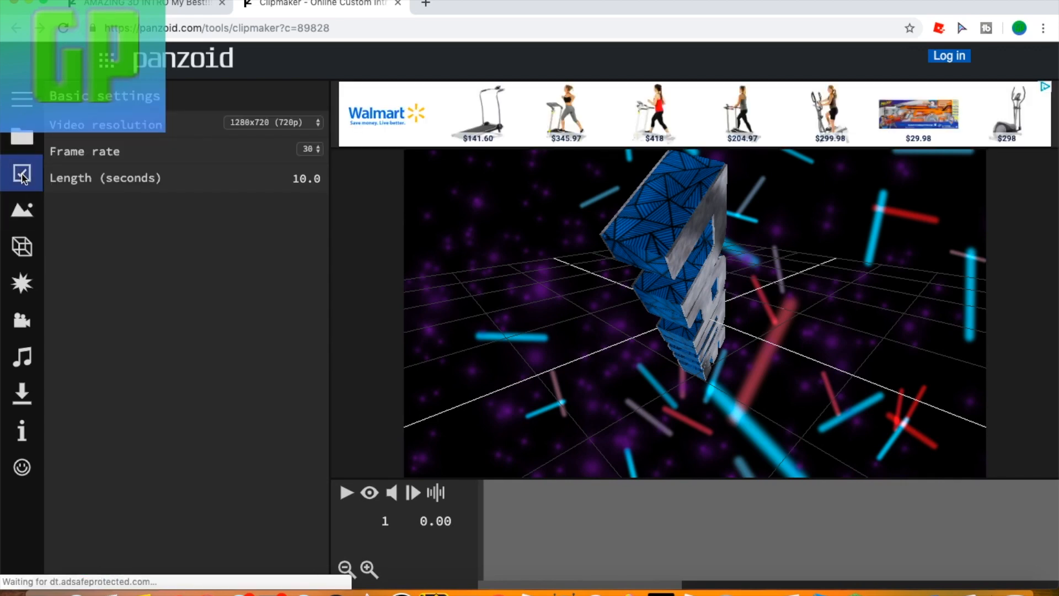
pyautogui.click(262, 124)
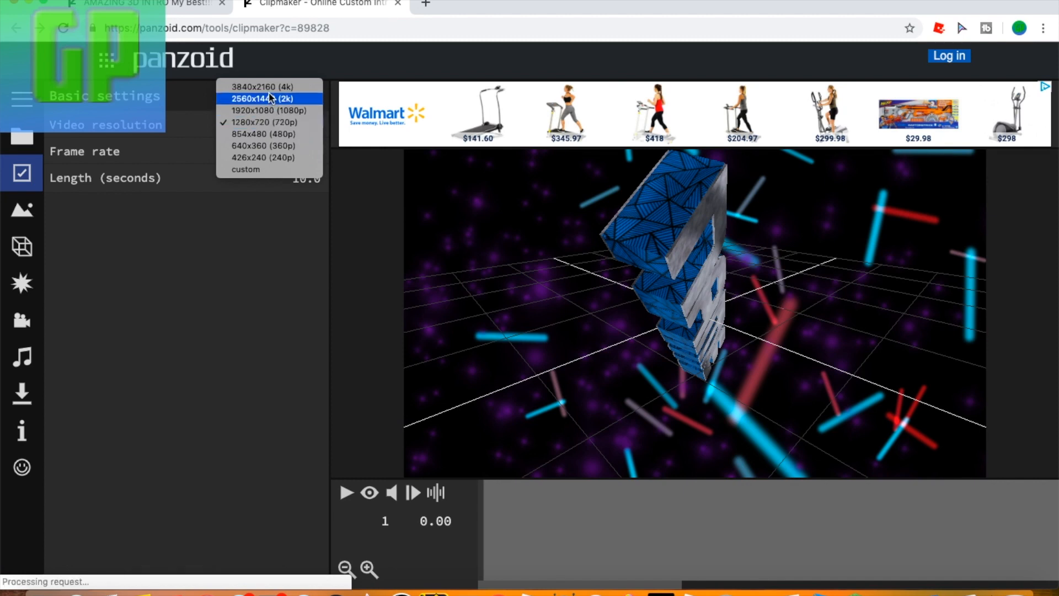
pyautogui.click(257, 86)
pyautogui.click(245, 122)
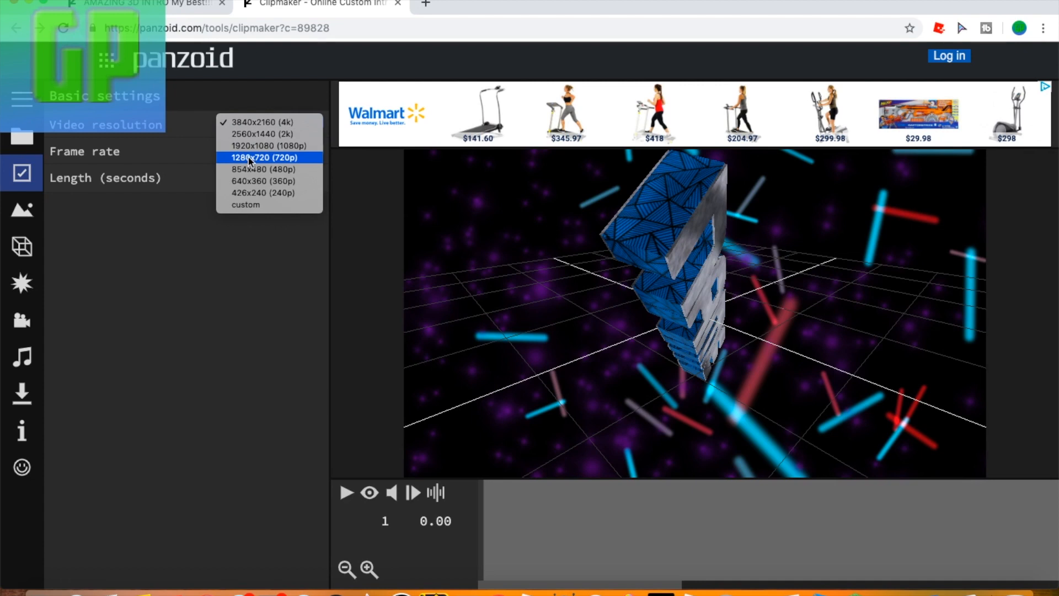
pyautogui.click(249, 157)
pyautogui.click(261, 126)
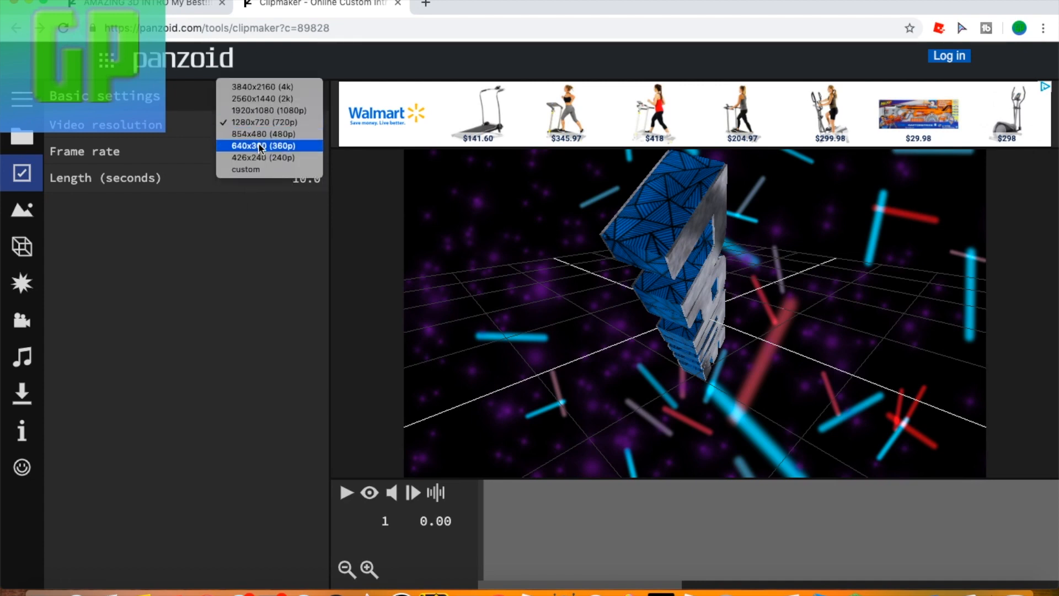
pyautogui.click(261, 136)
pyautogui.click(262, 125)
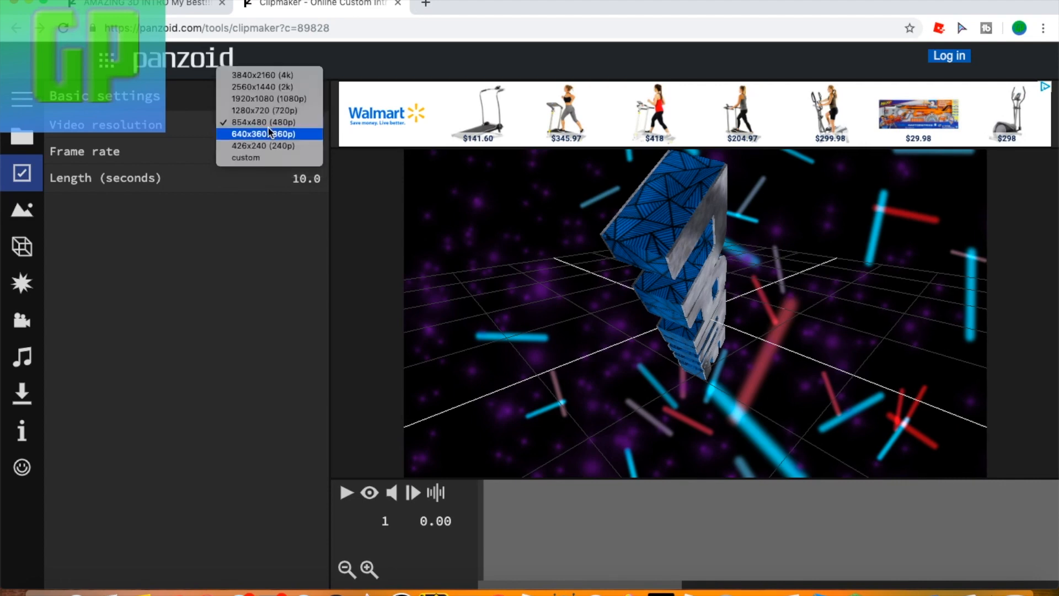
pyautogui.click(272, 112)
pyautogui.click(273, 119)
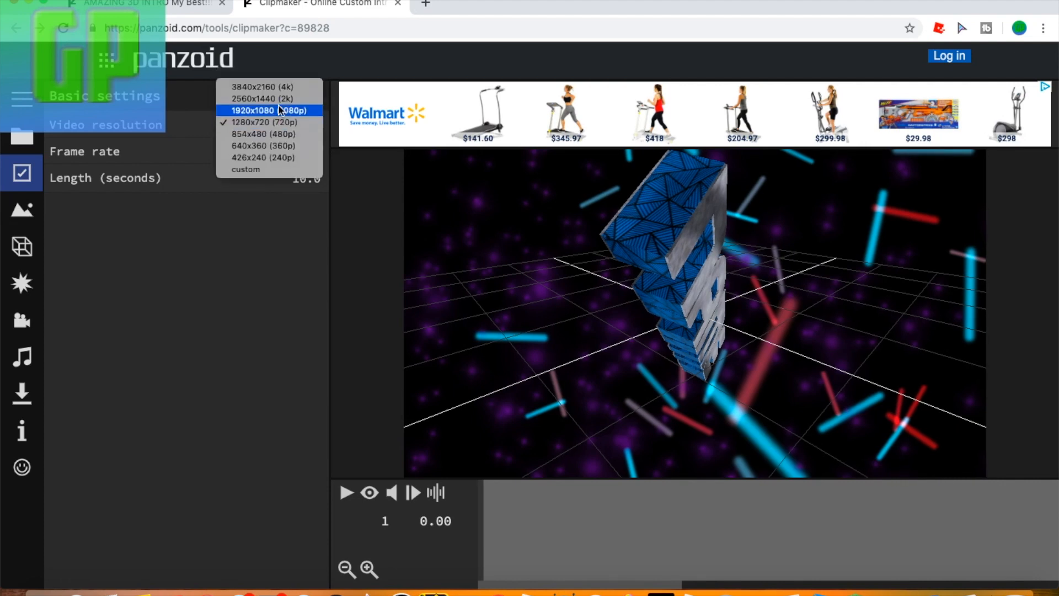
pyautogui.click(264, 239)
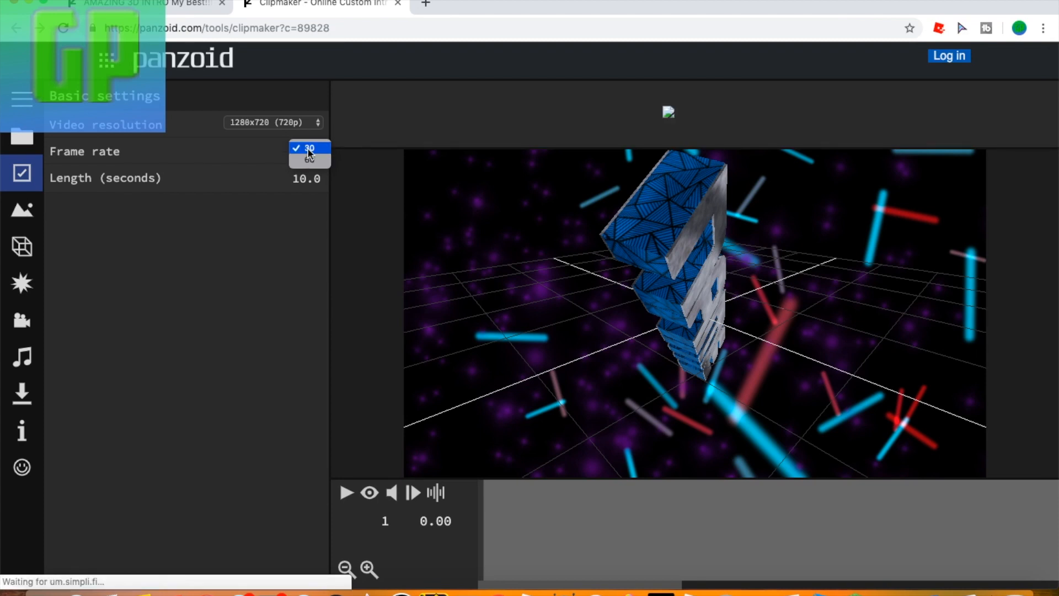
# Step: Try a frame rate of 60 for the project and set it back to 30
pyautogui.click(306, 158)
pyautogui.click(307, 152)
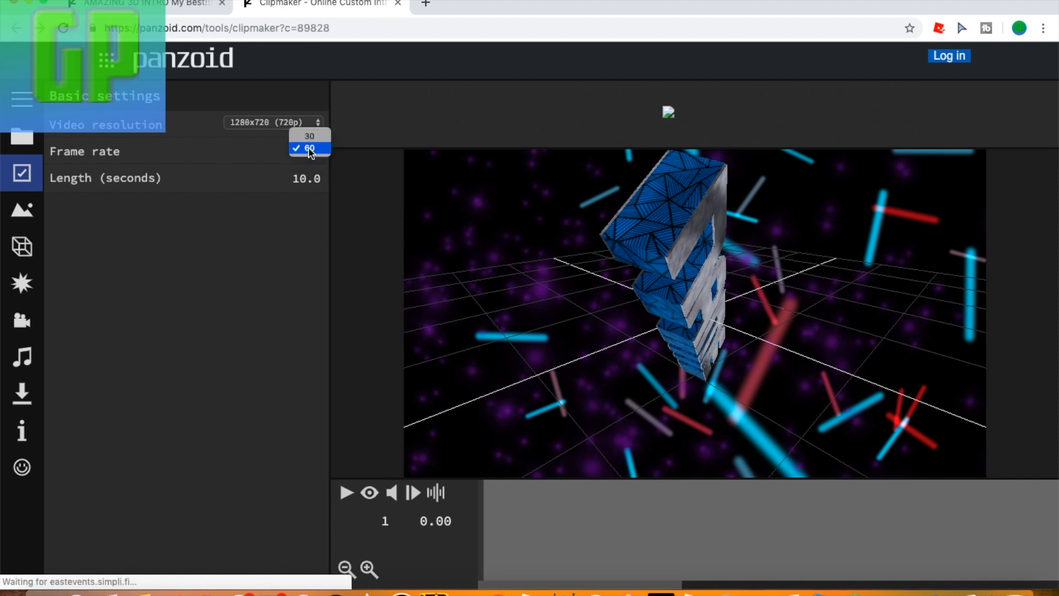
pyautogui.click(306, 138)
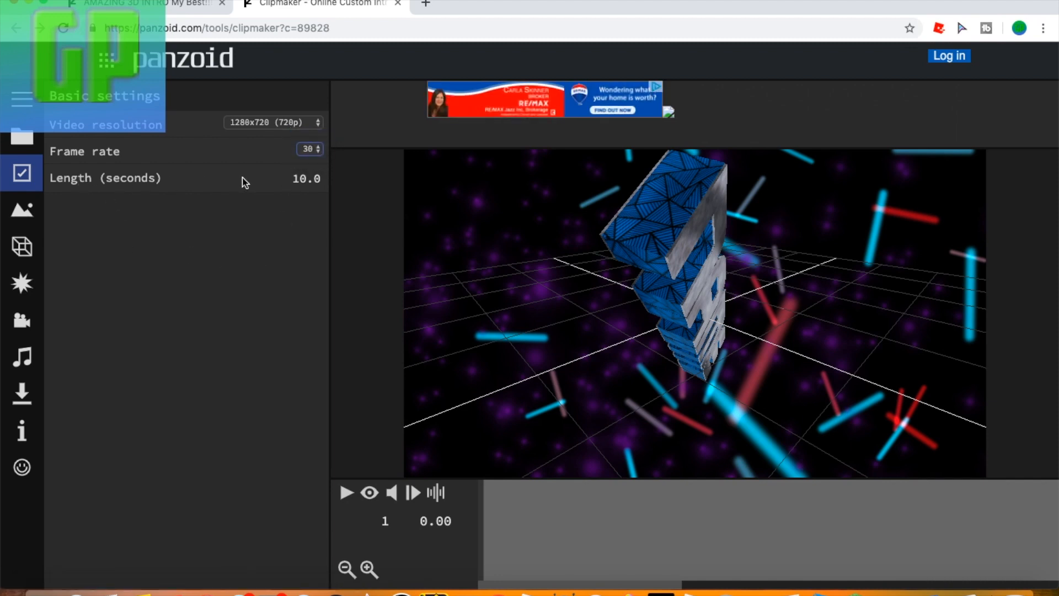
# Step: Replace the content of the first "NAME" 3D text object in the TEXT group with "Gamers Planet"
pyautogui.click(31, 211)
pyautogui.click(22, 247)
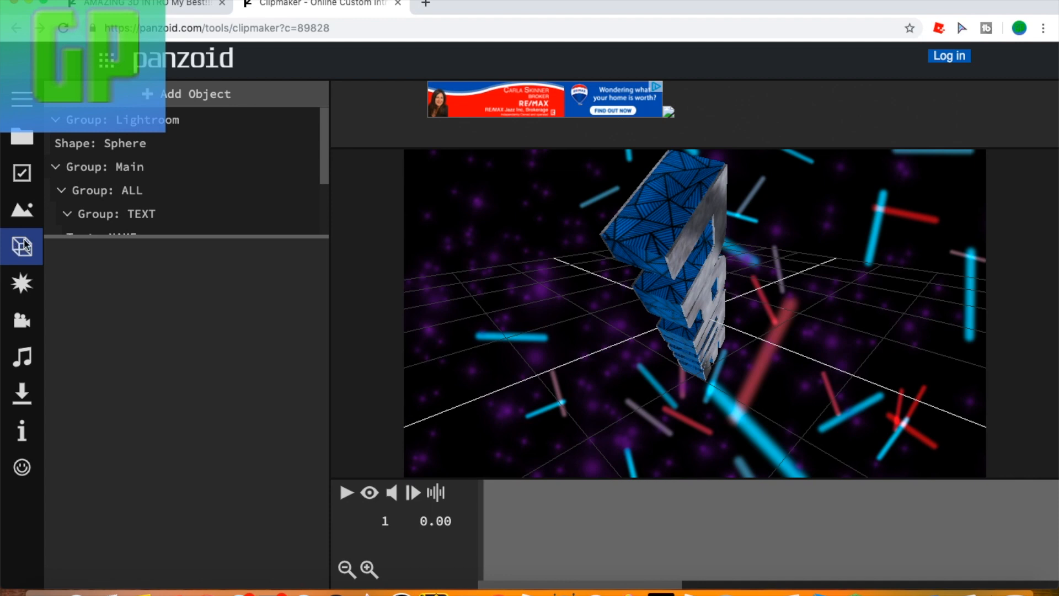
pyautogui.scroll(-1, 105, 205)
pyautogui.scroll(-1, 118, 206)
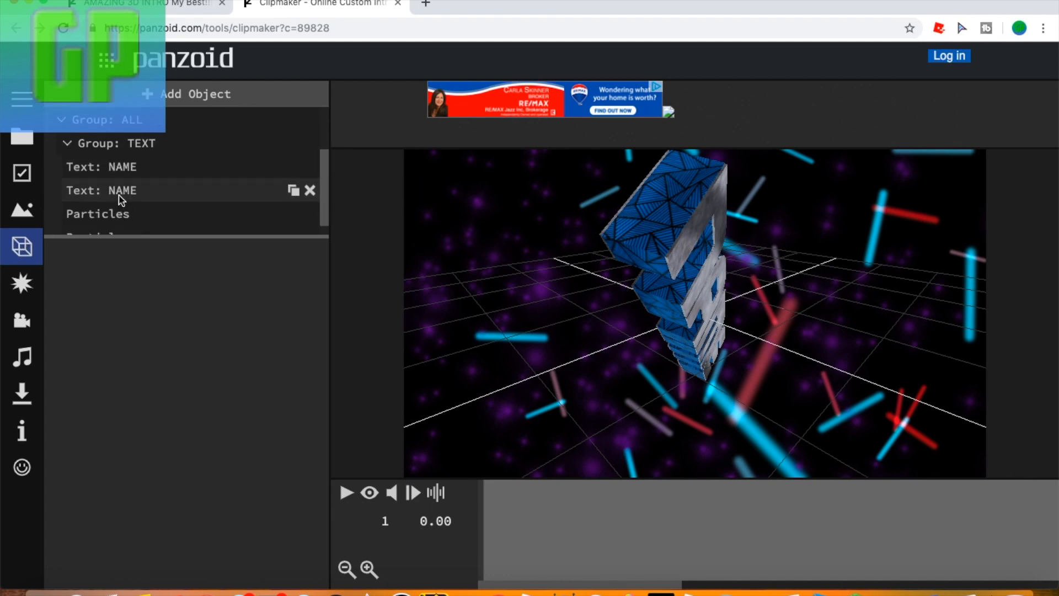
pyautogui.scroll(2, 118, 199)
pyautogui.scroll(-2, 119, 201)
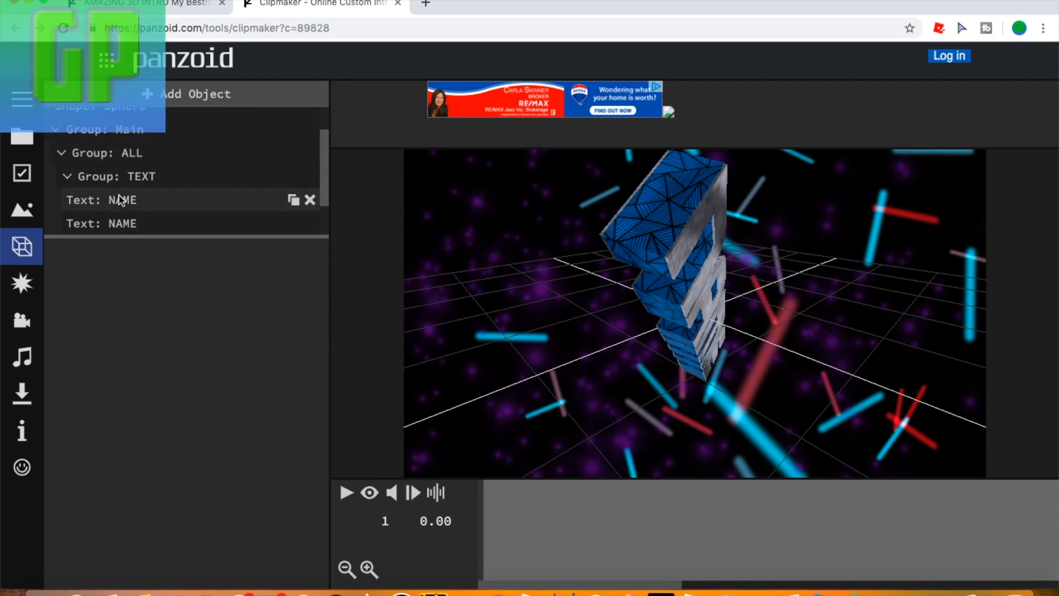
pyautogui.scroll(-1, 149, 176)
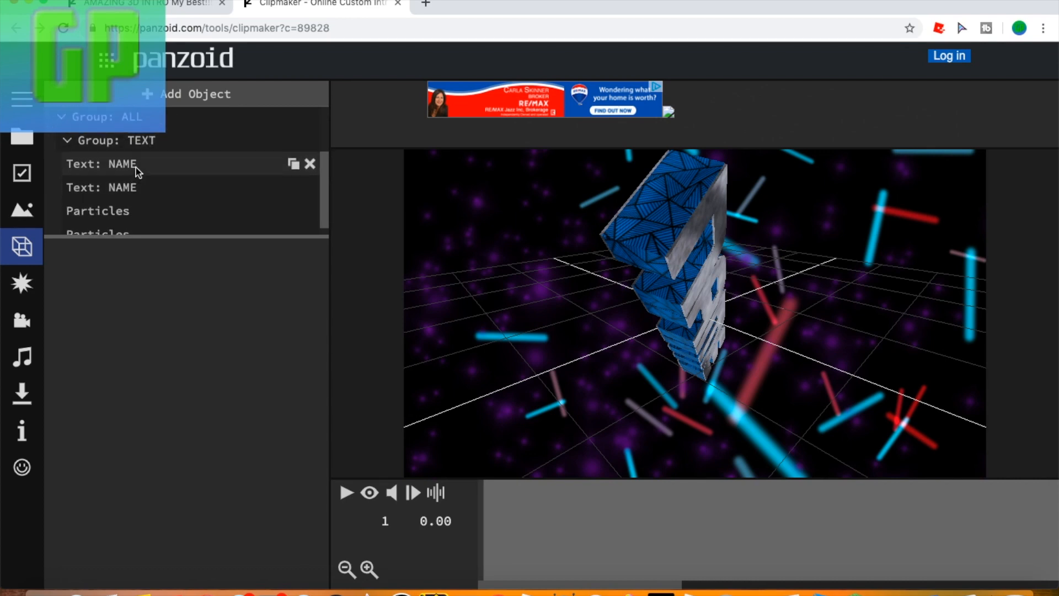
pyautogui.click(135, 167)
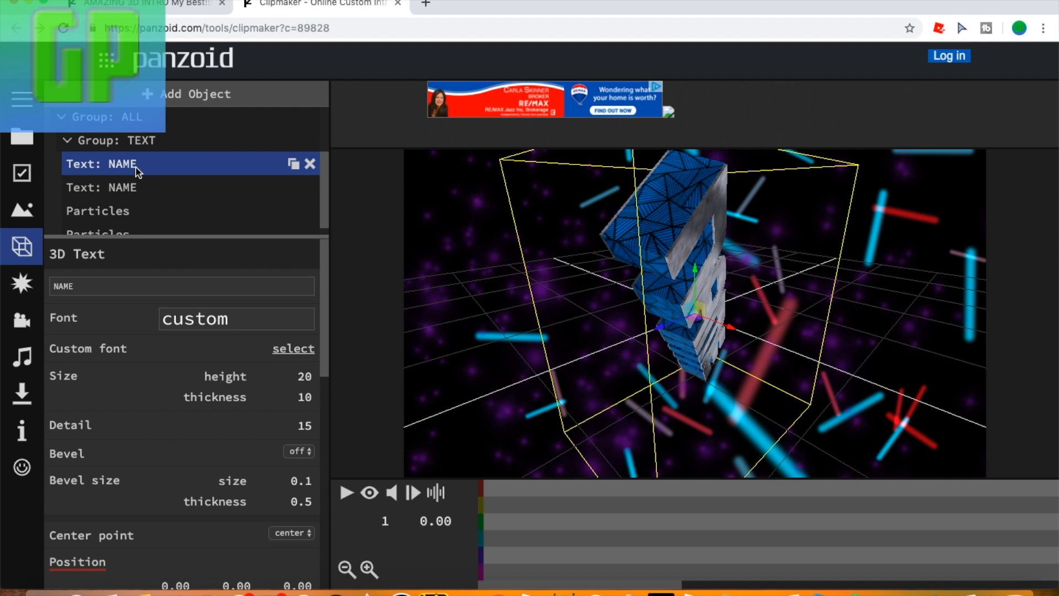
pyautogui.doubleClick(121, 287)
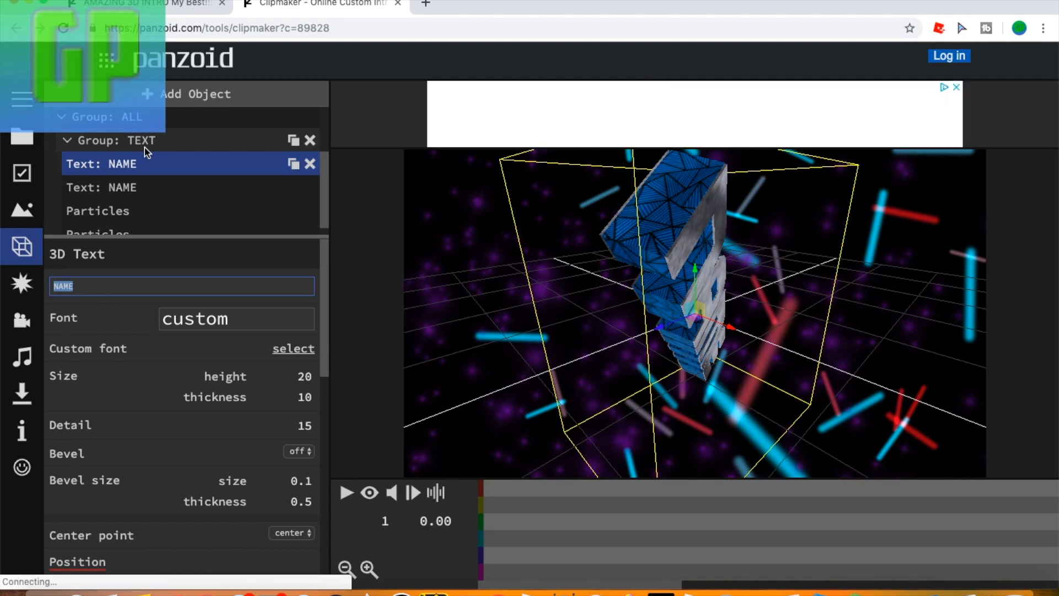
pyautogui.write('Gamers Planet')
pyautogui.press('Return')
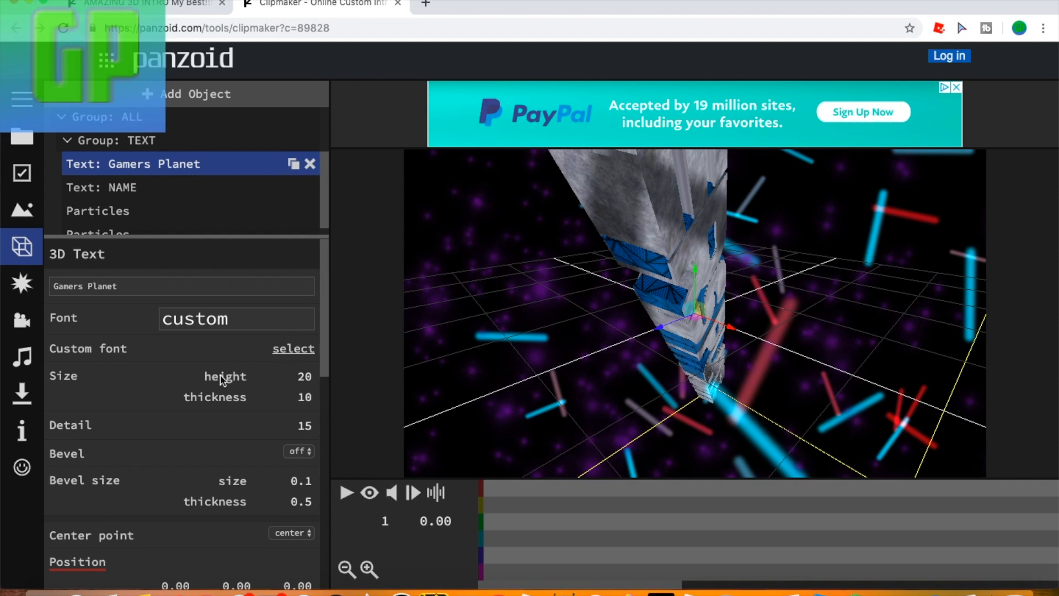
# Step: Set the color of the "Gamers Planet" text to light blue #00b0ff
pyautogui.scroll(-6, 222, 379)
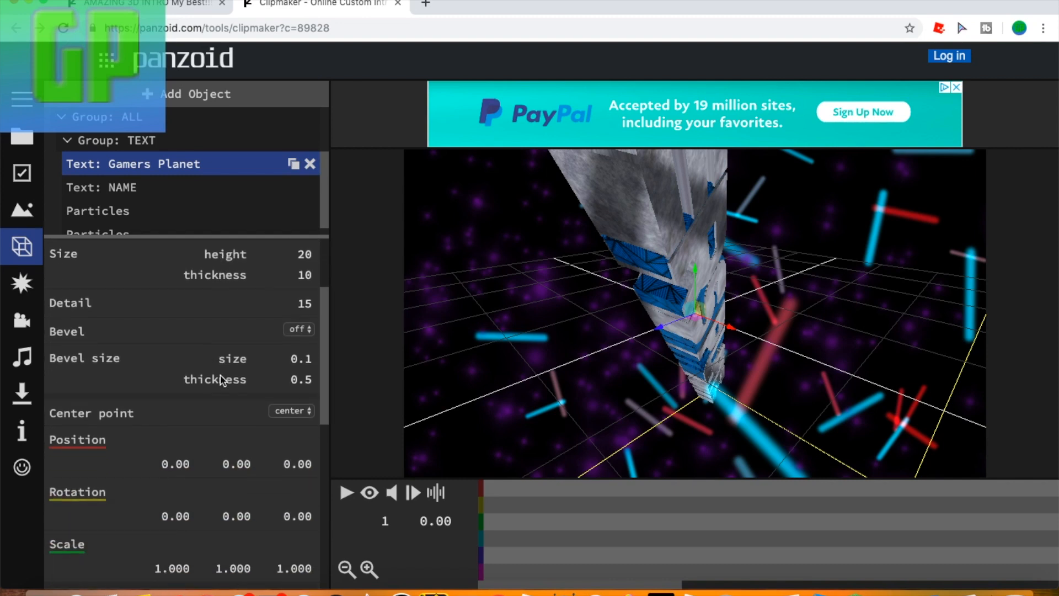
pyautogui.scroll(-5, 222, 380)
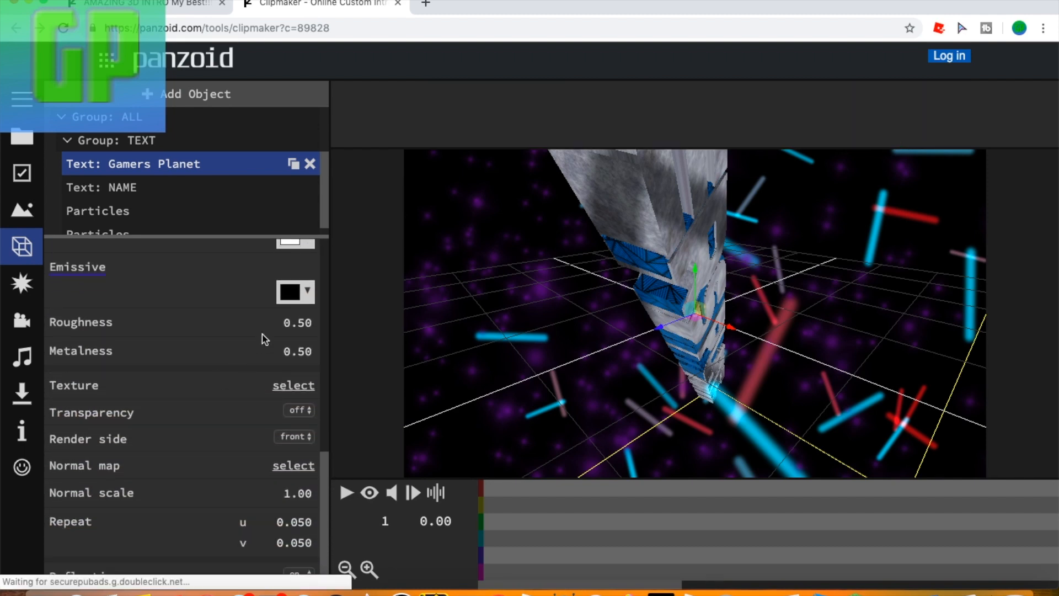
pyautogui.scroll(2, 264, 292)
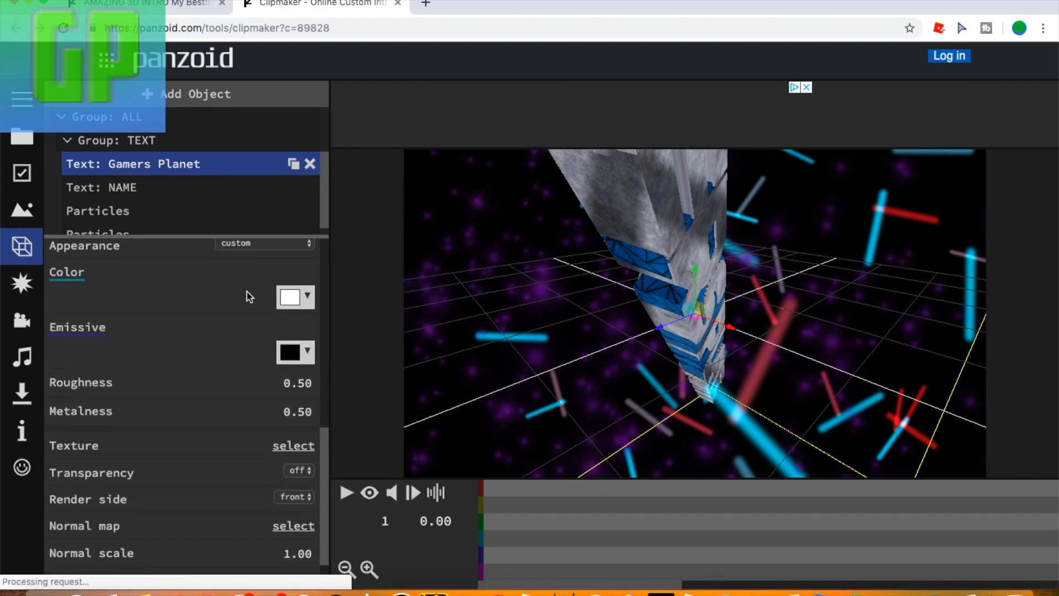
pyautogui.click(279, 299)
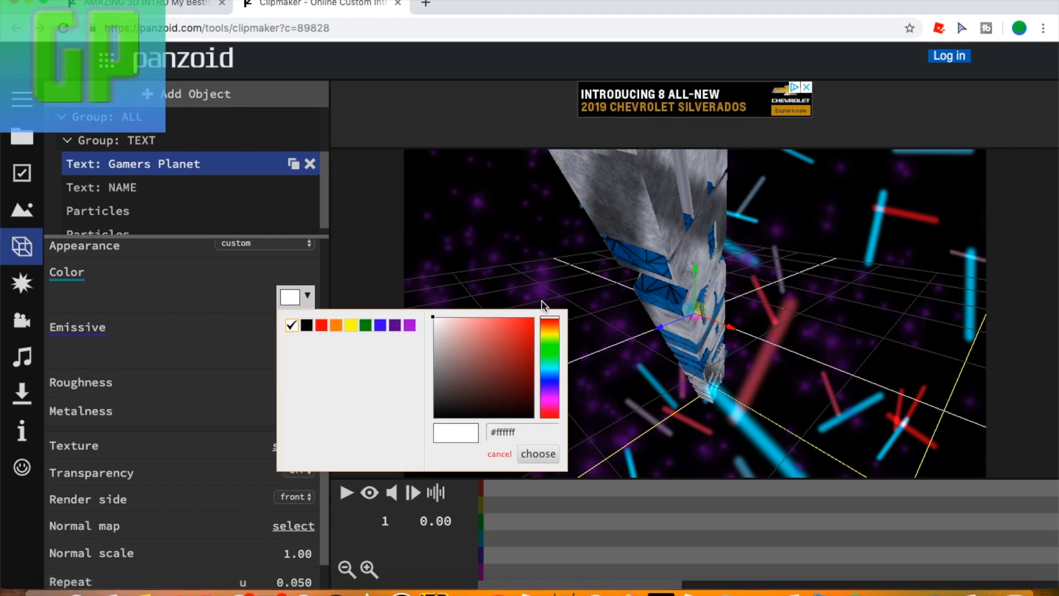
pyautogui.click(380, 325)
pyautogui.click(548, 376)
pyautogui.click(548, 377)
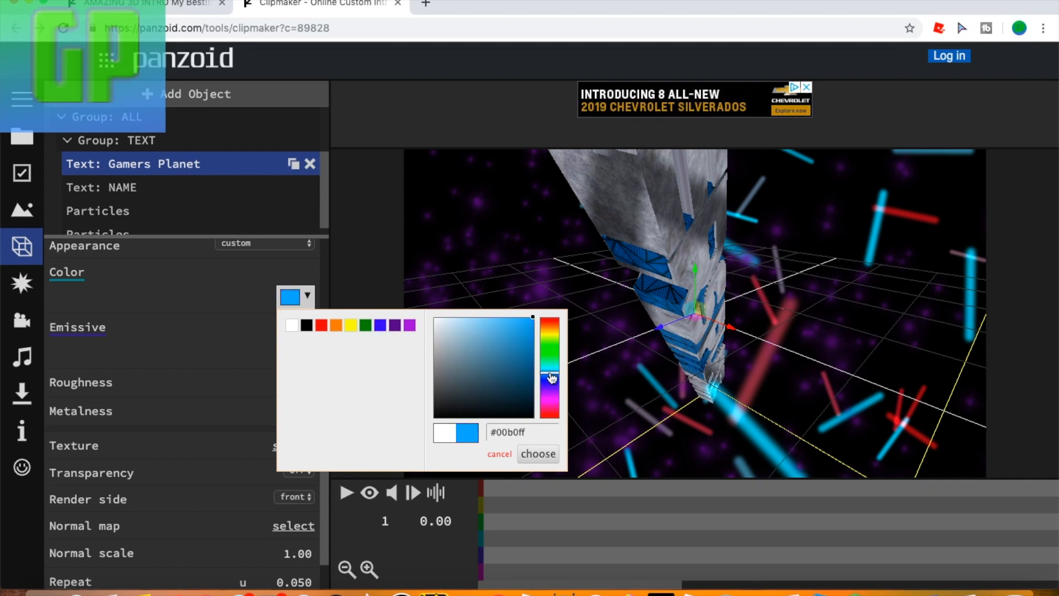
pyautogui.click(525, 452)
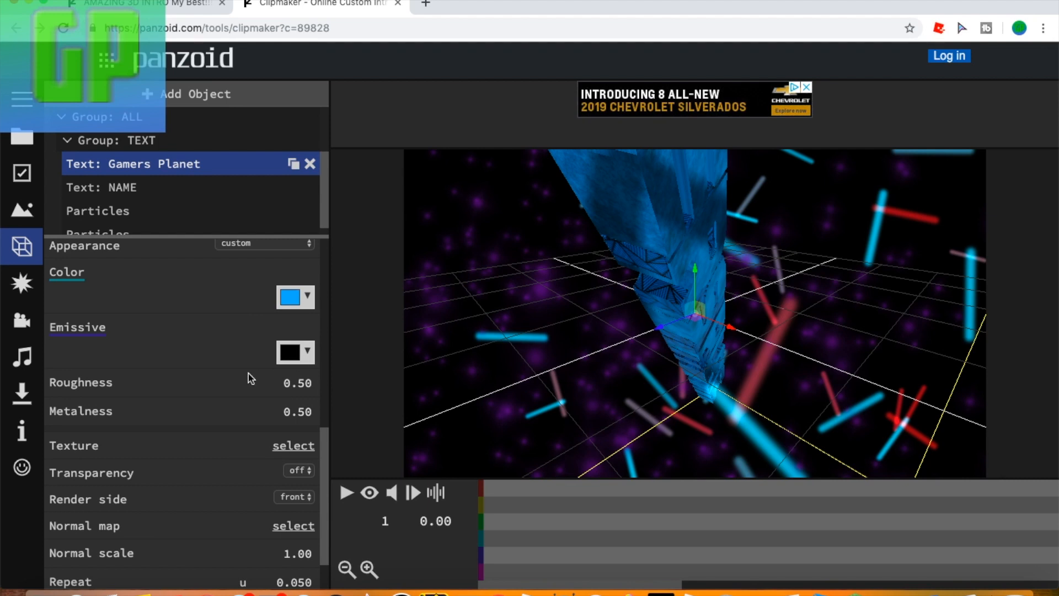
pyautogui.scroll(-2, 246, 375)
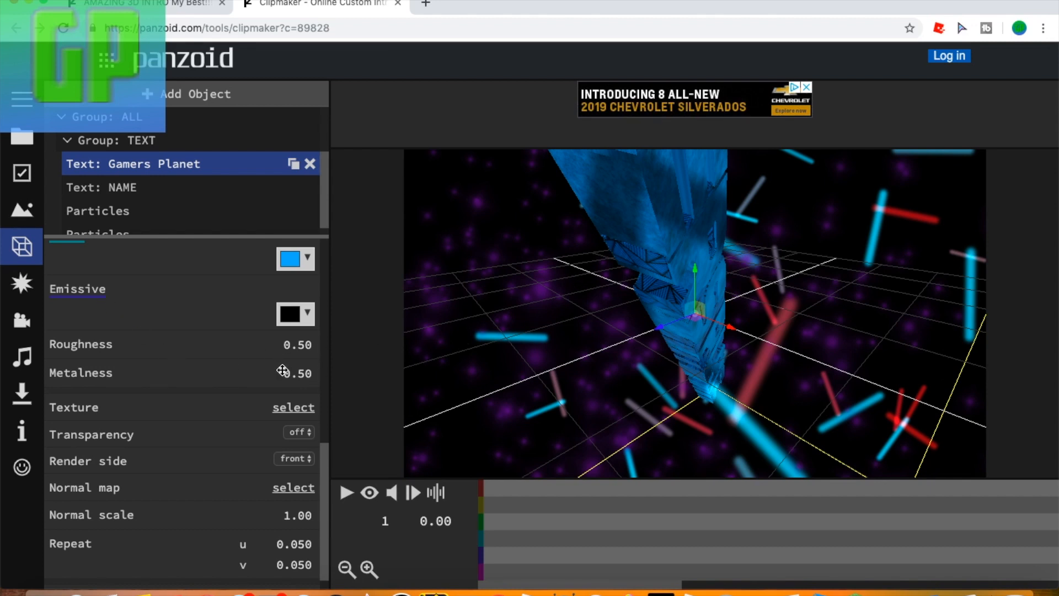
pyautogui.scroll(-1, 283, 373)
pyautogui.scroll(10, 268, 366)
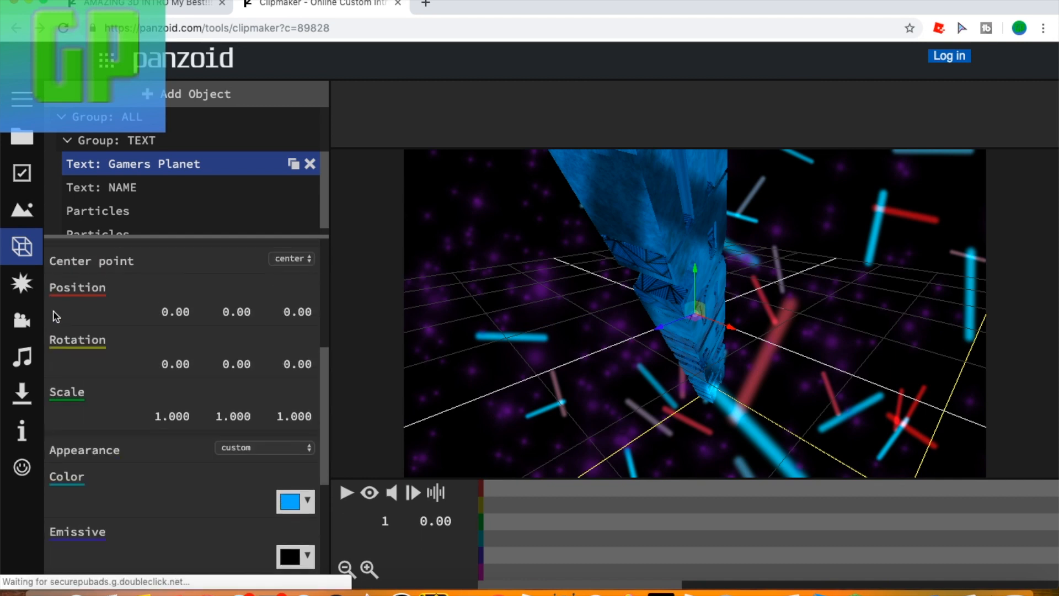
pyautogui.click(29, 291)
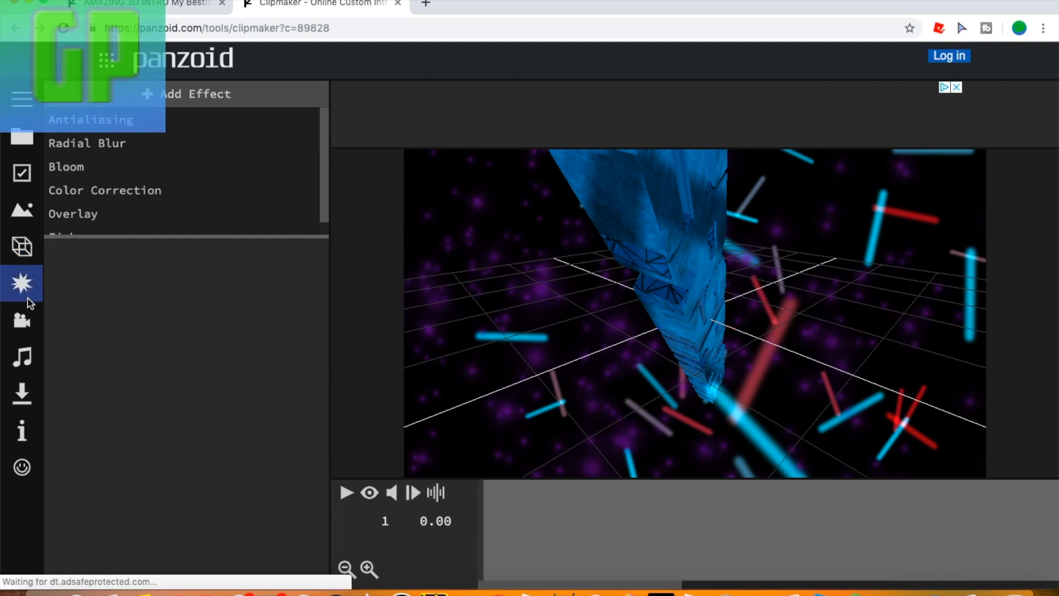
pyautogui.click(24, 319)
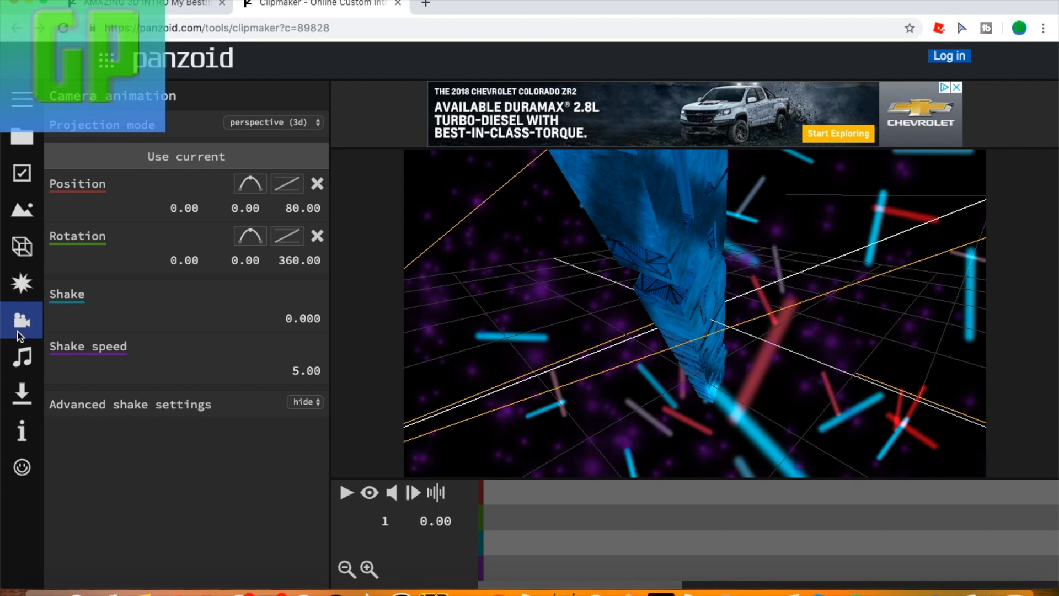
# Step: Set the audio track's fade in to 1.00 seconds
pyautogui.click(23, 355)
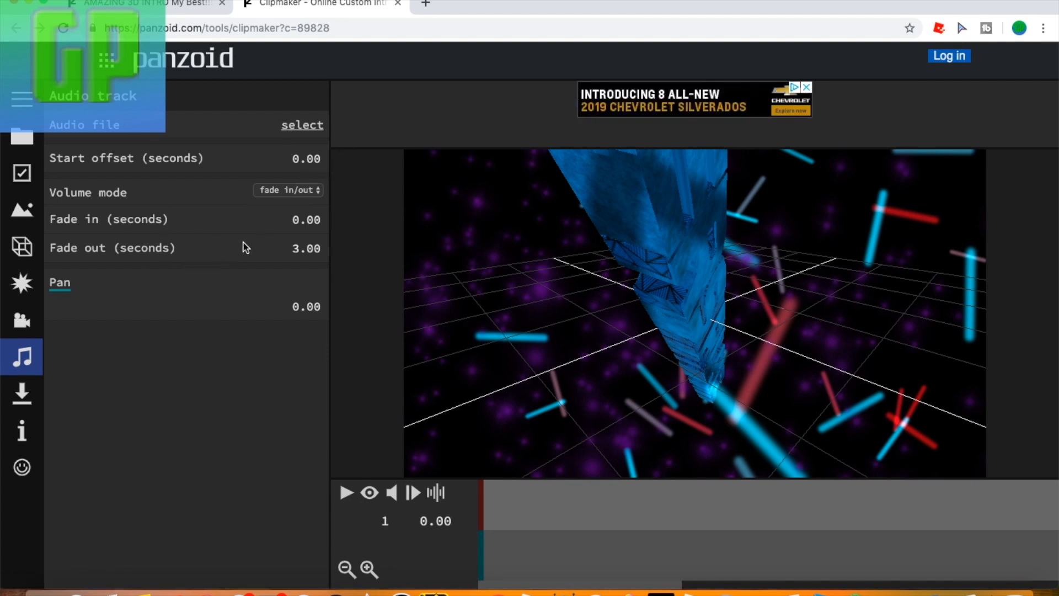
pyautogui.click(305, 219)
pyautogui.write('1.00')
pyautogui.press('Return')
# Step: Turn on the effects preview and play the intro to check it, pausing partway through
pyautogui.click(369, 496)
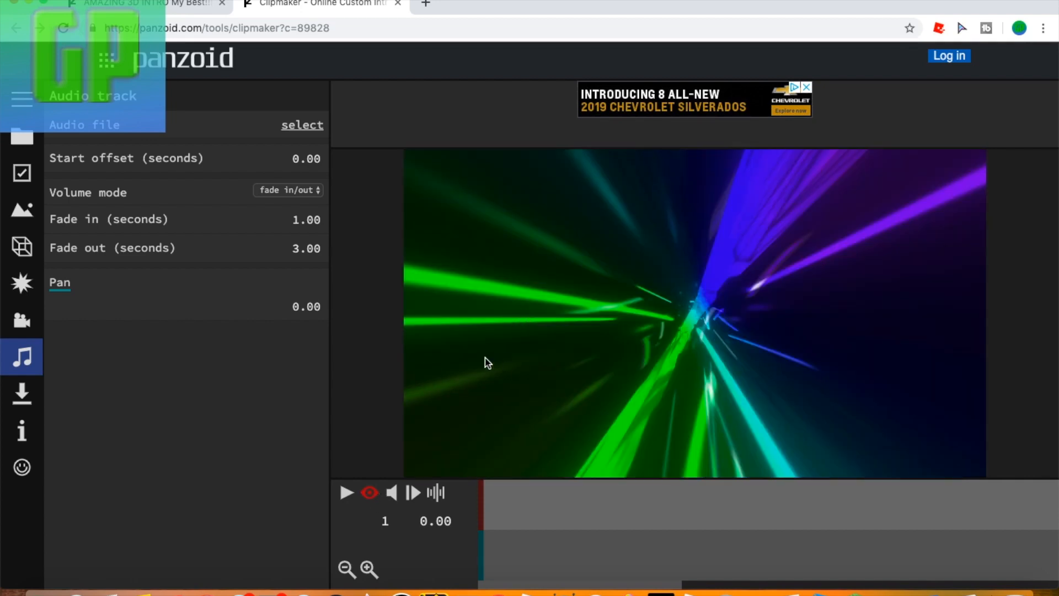
pyautogui.click(347, 494)
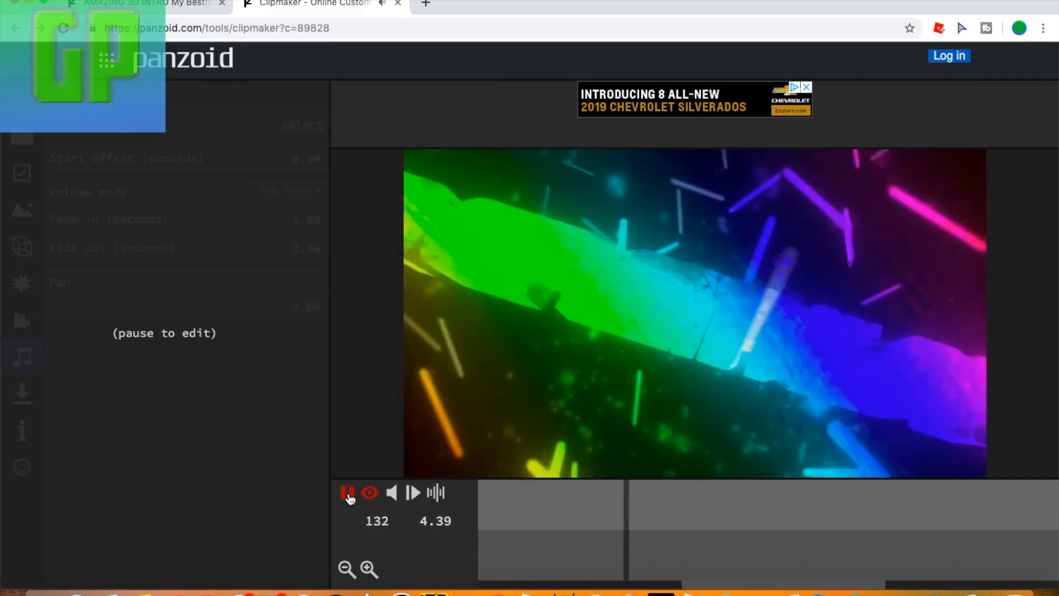
pyautogui.click(348, 495)
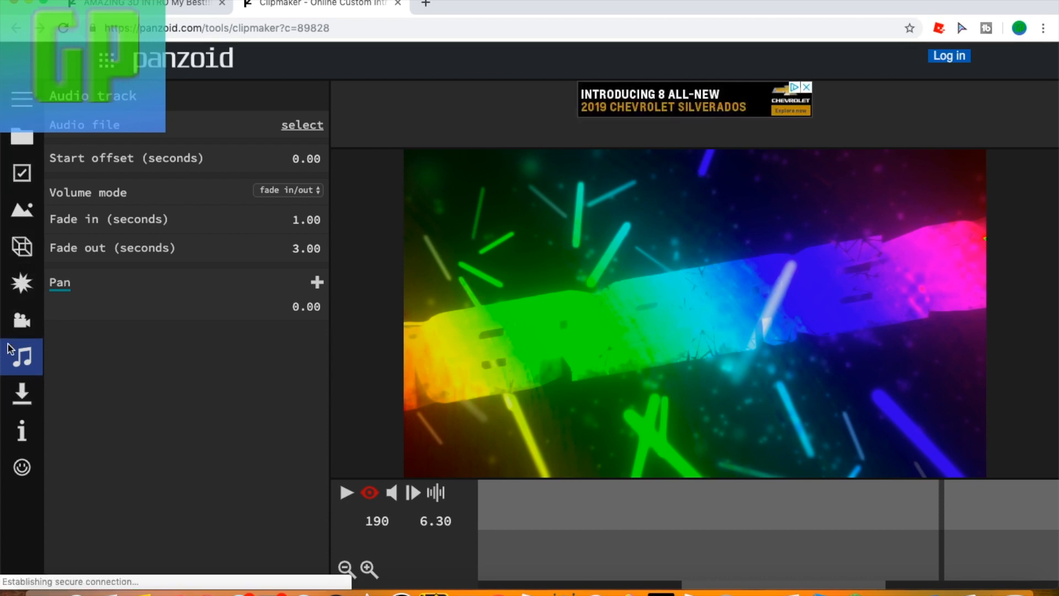
# Step: Configure the video download with good quality mode and the .webm (vp8/opus) format
pyautogui.click(13, 388)
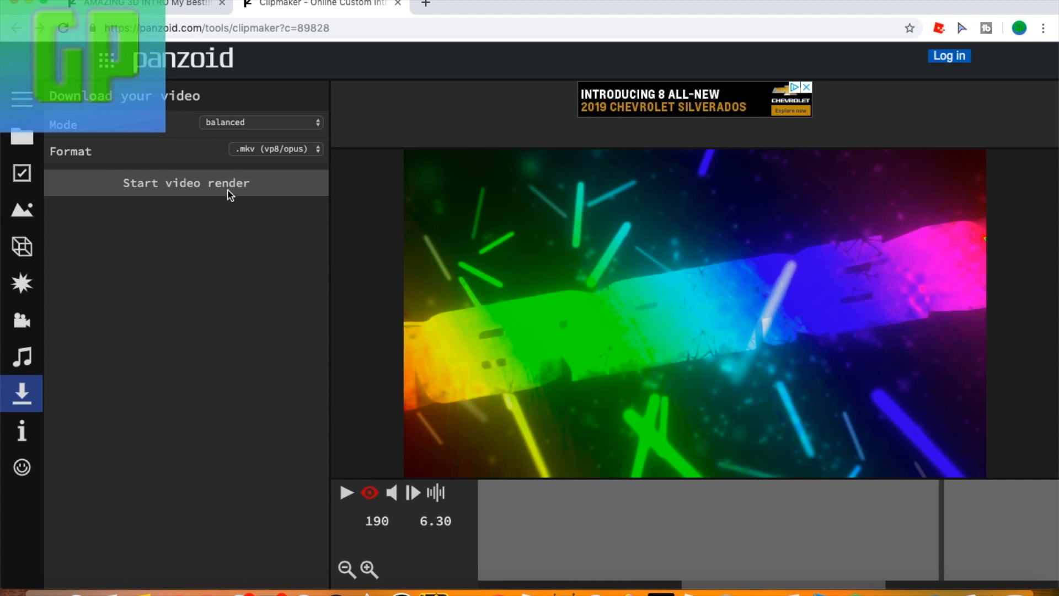
pyautogui.click(243, 123)
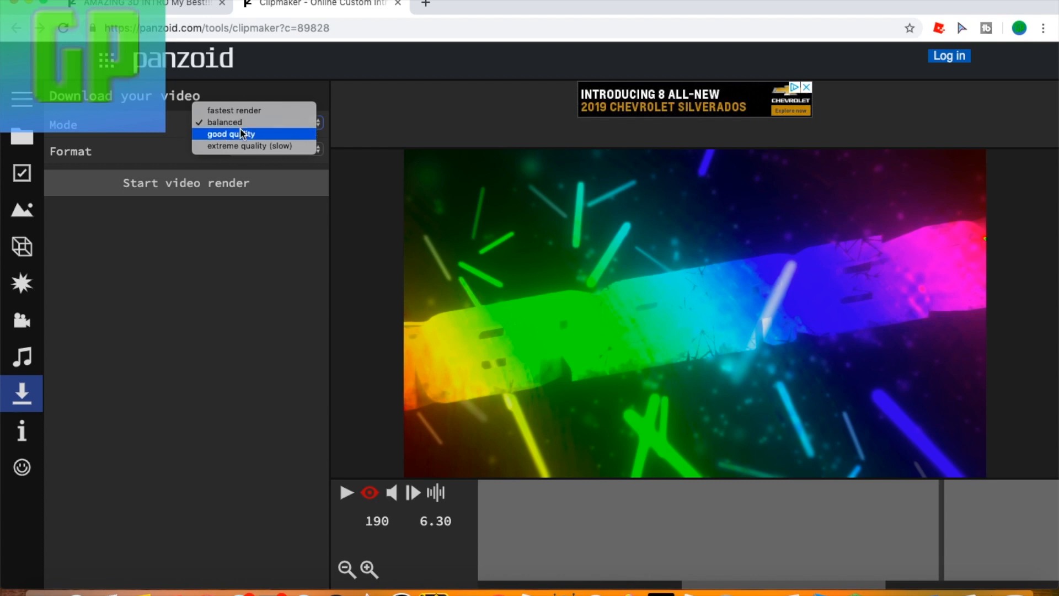
pyautogui.click(241, 134)
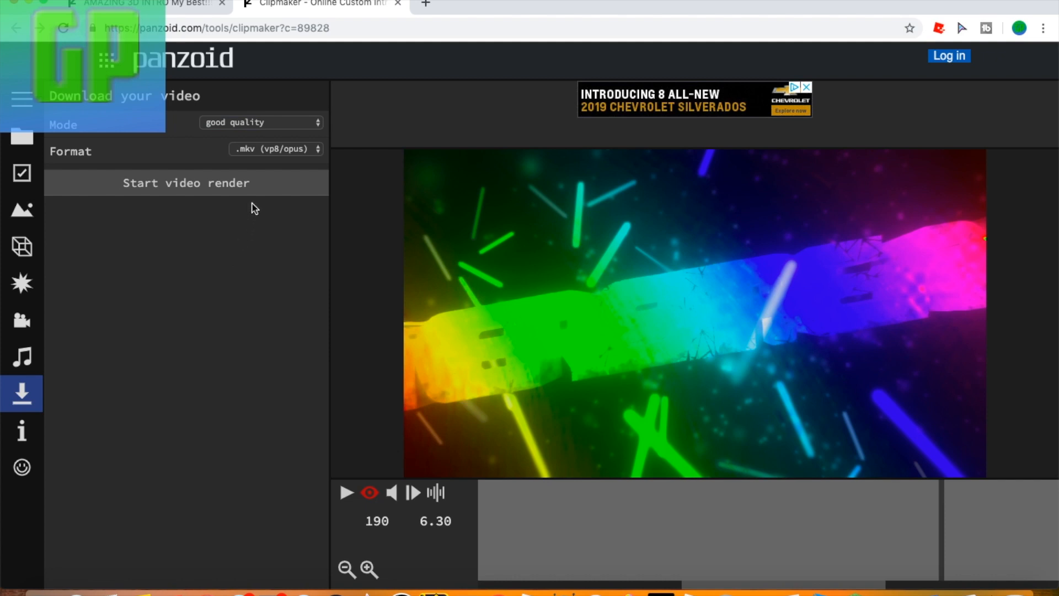
pyautogui.click(267, 152)
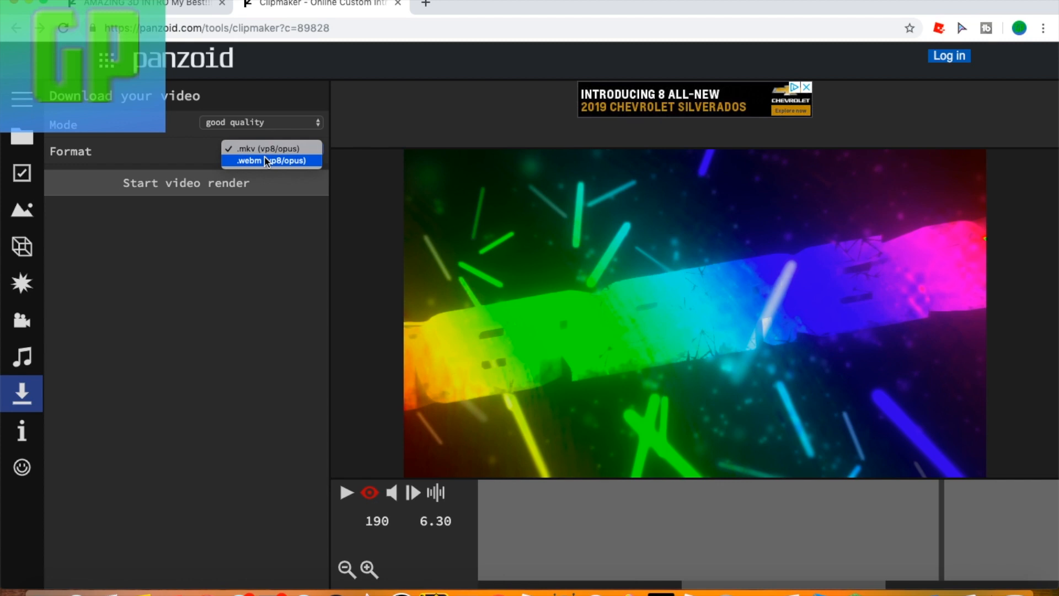
pyautogui.click(267, 160)
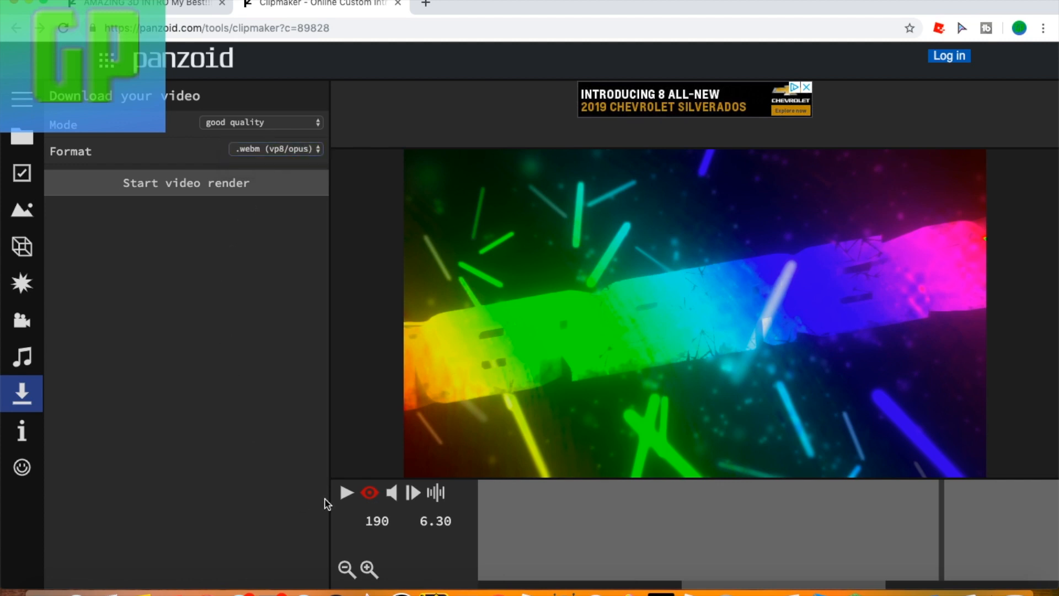
# Step: Move the playhead back to an earlier point and replay the intro to check how the text looks
pyautogui.moveTo(723, 533); pyautogui.dragTo(413, 539)
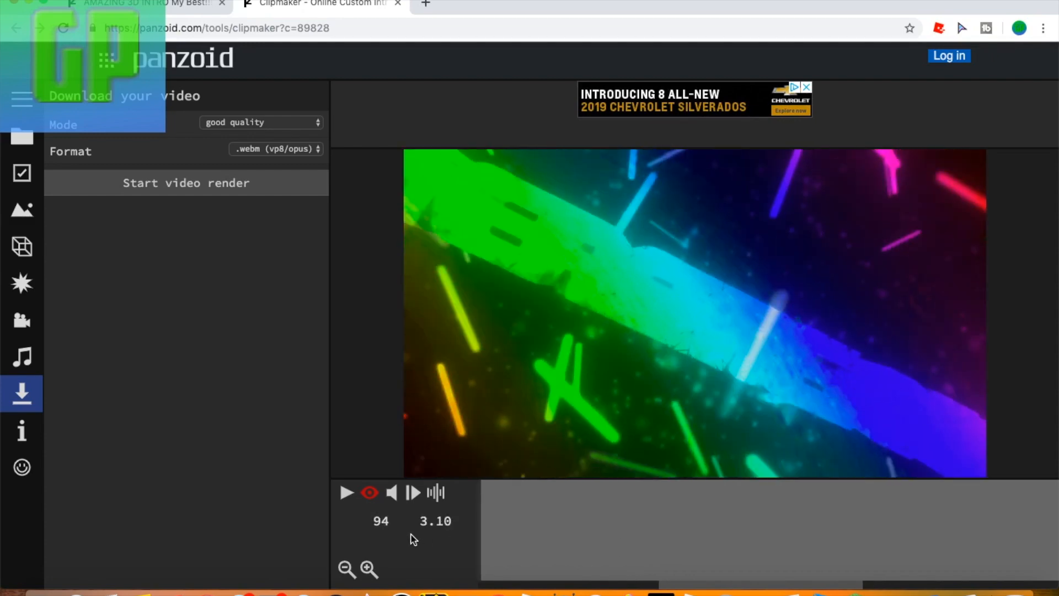
pyautogui.click(347, 494)
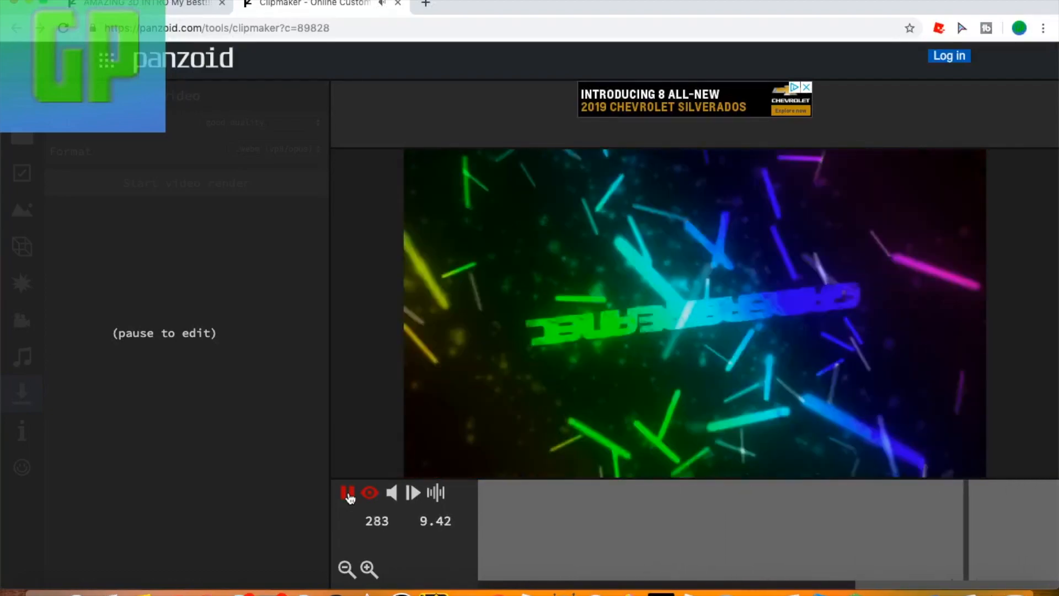
pyautogui.click(348, 494)
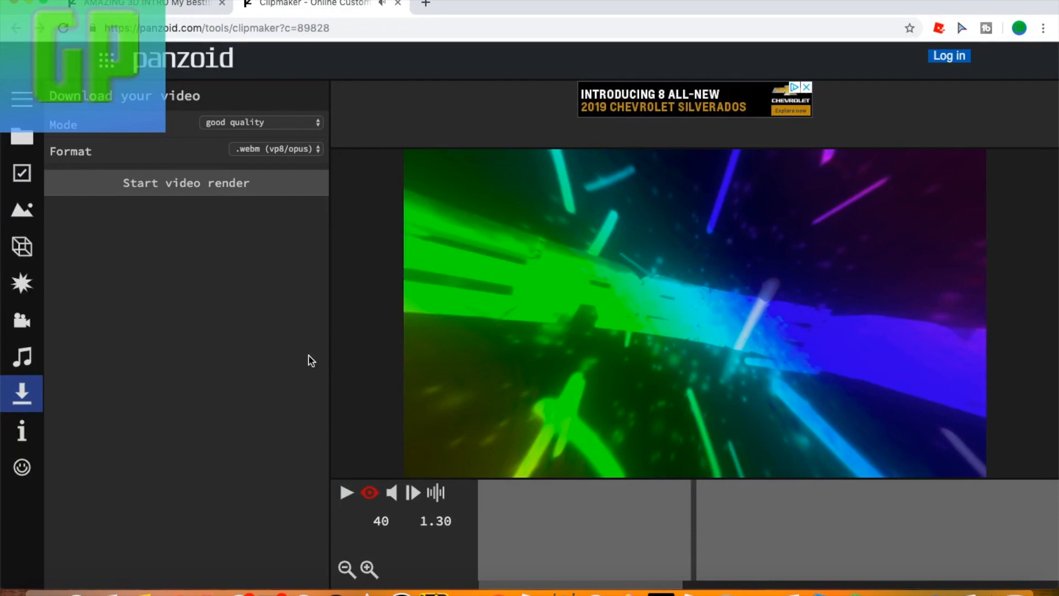
pyautogui.click(346, 493)
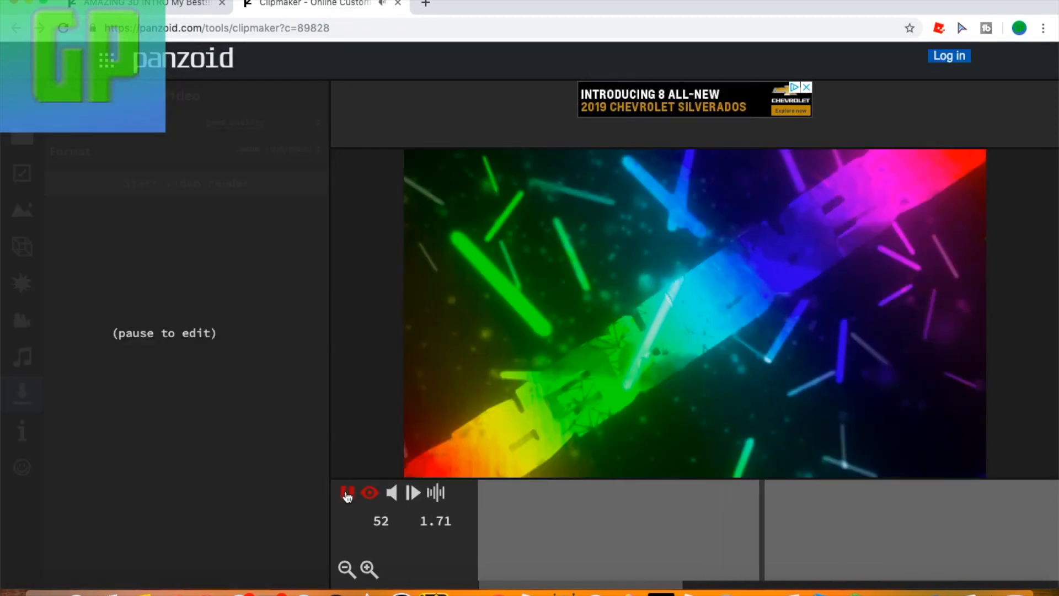
pyautogui.click(347, 493)
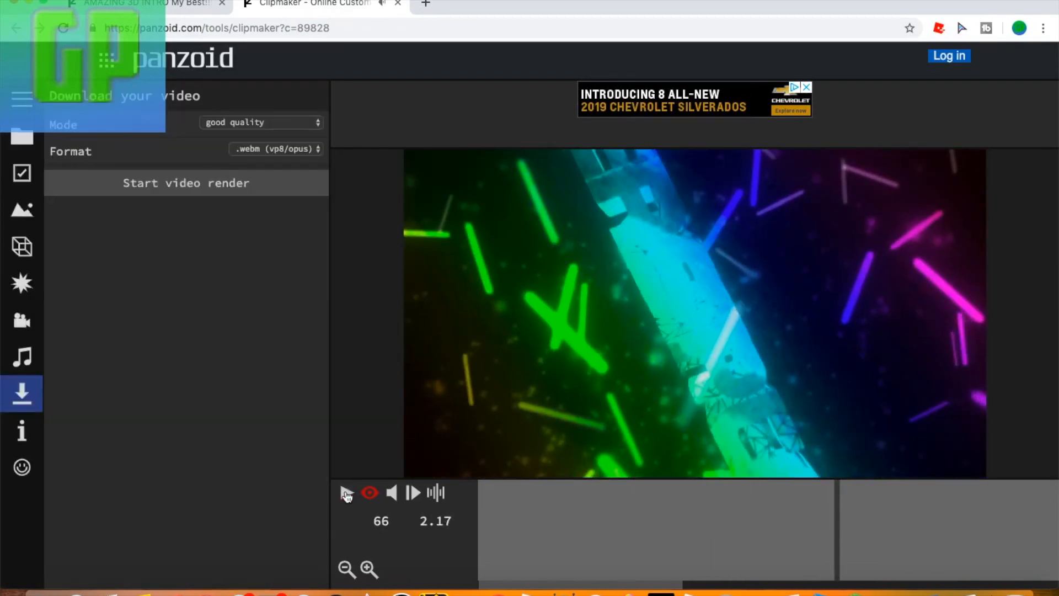
# Step: Change the wording of the "NAME" 3D text object in the TEXT group to "Gamers Planet"
pyautogui.click(20, 248)
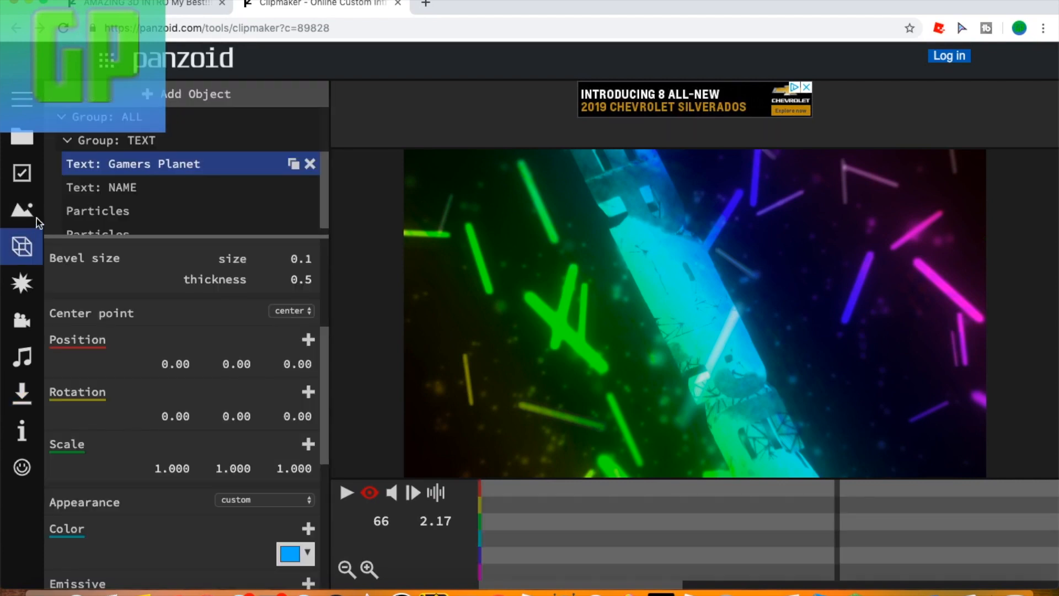
pyautogui.click(157, 188)
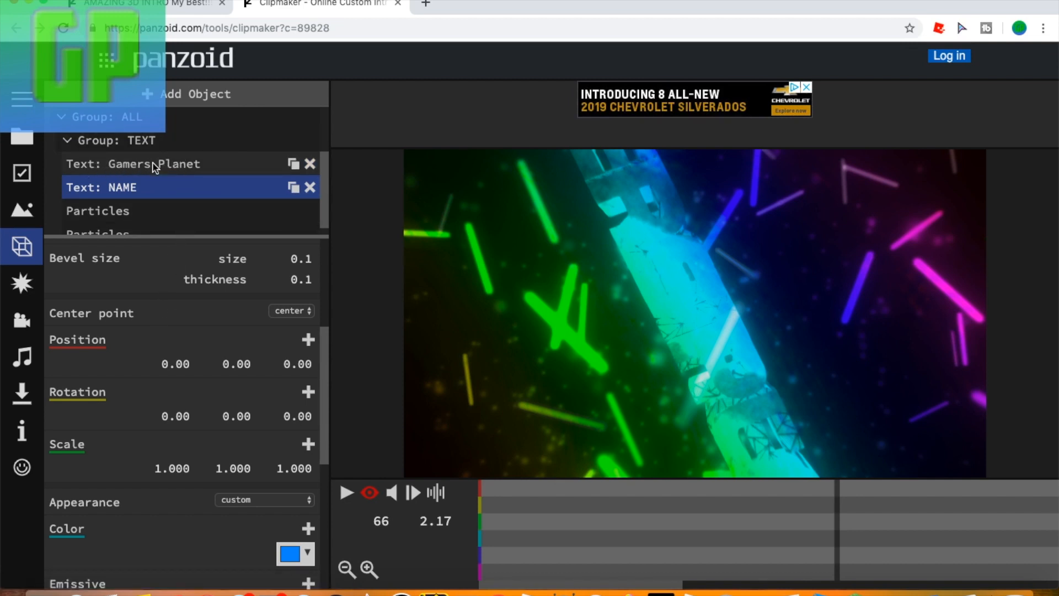
pyautogui.scroll(5, 165, 320)
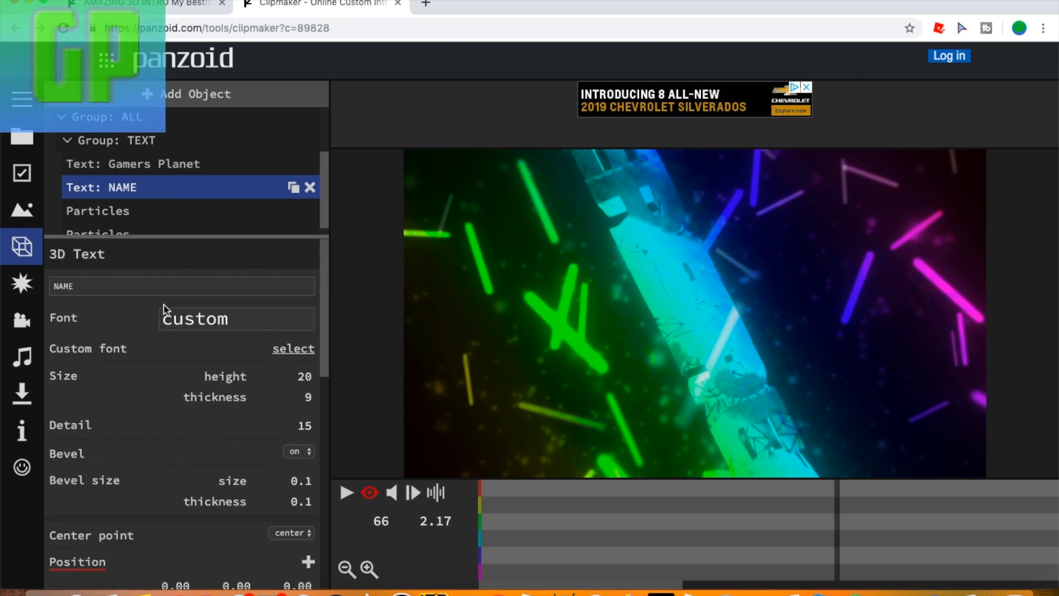
pyautogui.doubleClick(170, 285)
pyautogui.write('Gamers Pl')
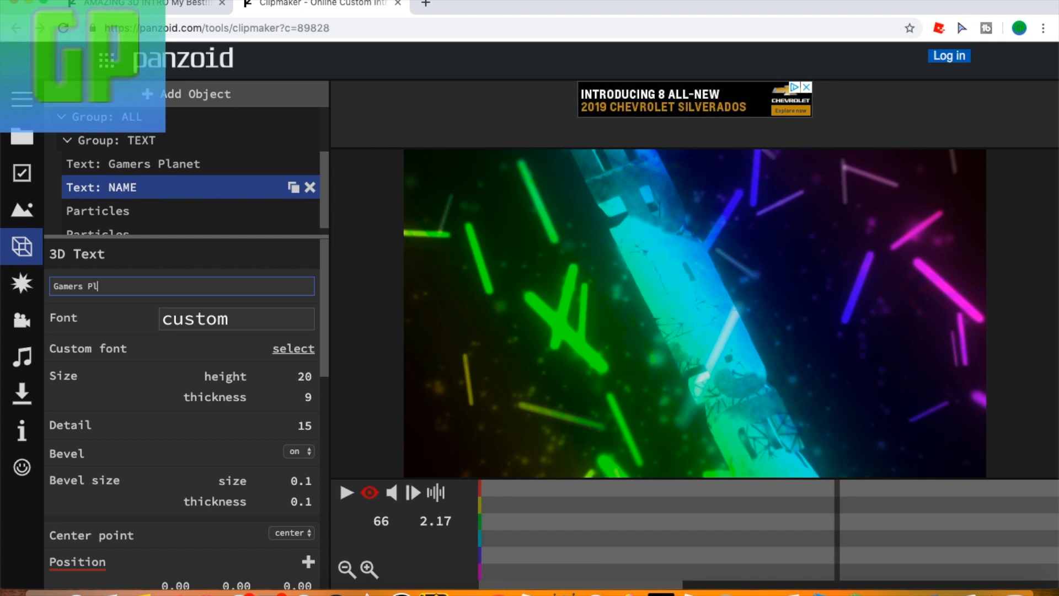
pyautogui.write('anet')
pyautogui.press('Return')
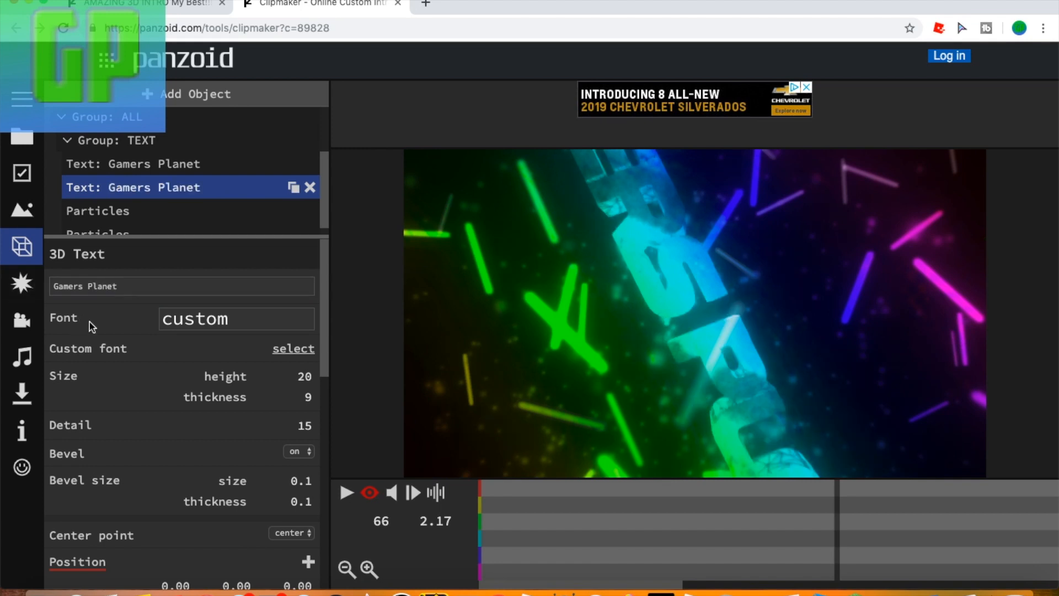
# Step: Set the first Gamers Planet text object's size to height 10 and thickness 5
pyautogui.scroll(-8, 136, 382)
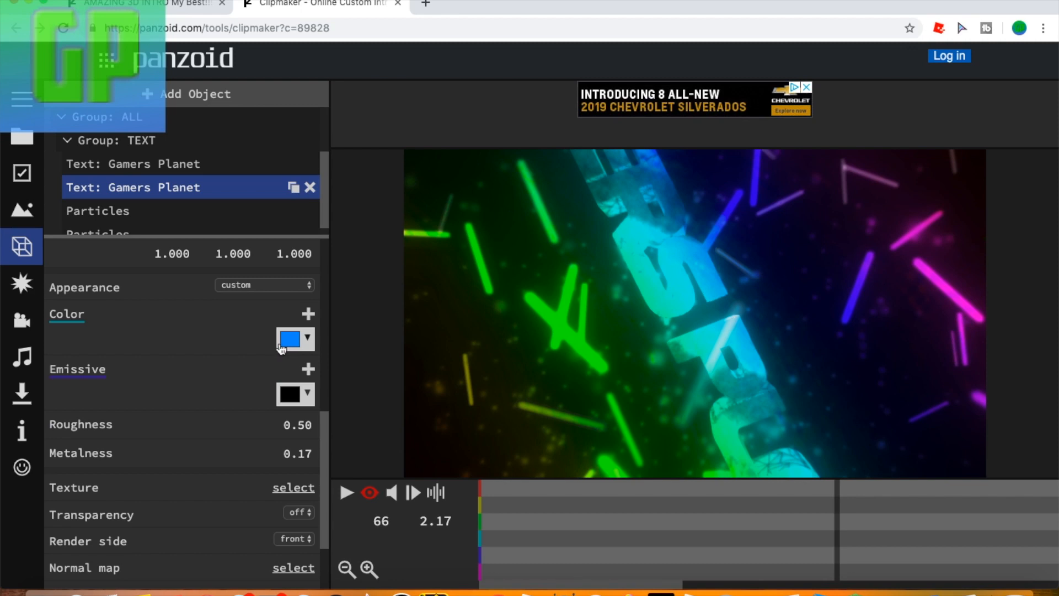
pyautogui.scroll(6, 213, 359)
pyautogui.scroll(3, 210, 360)
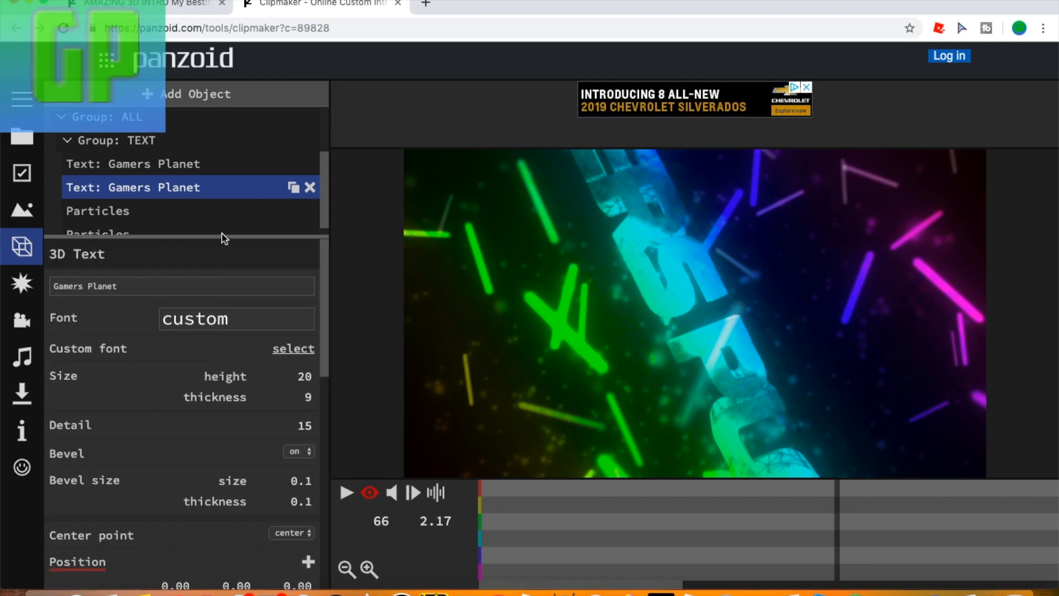
pyautogui.click(213, 169)
pyautogui.click(301, 378)
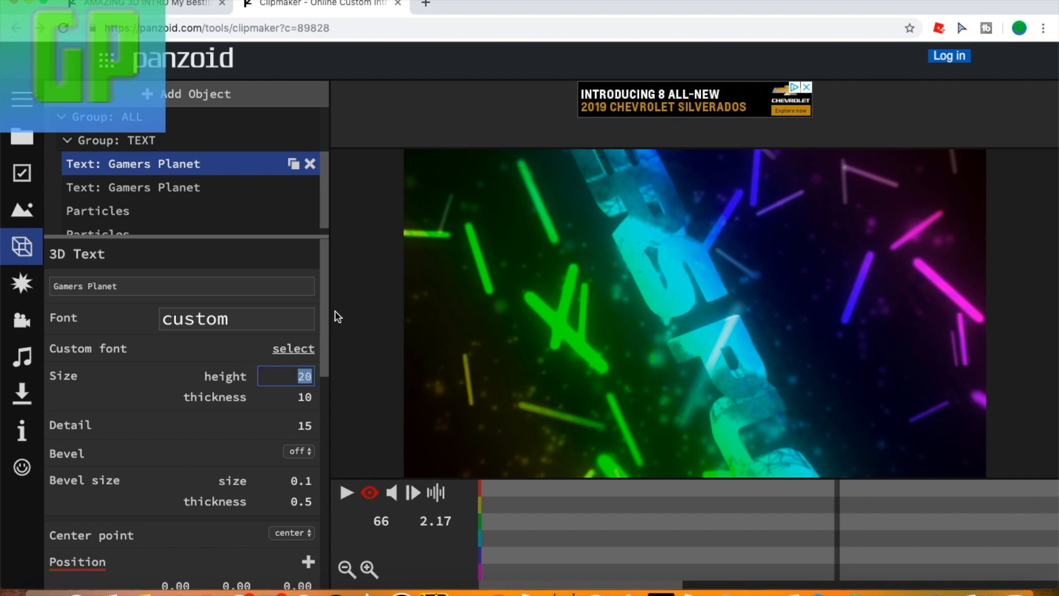
pyautogui.write('10')
pyautogui.click(304, 396)
pyautogui.write('5')
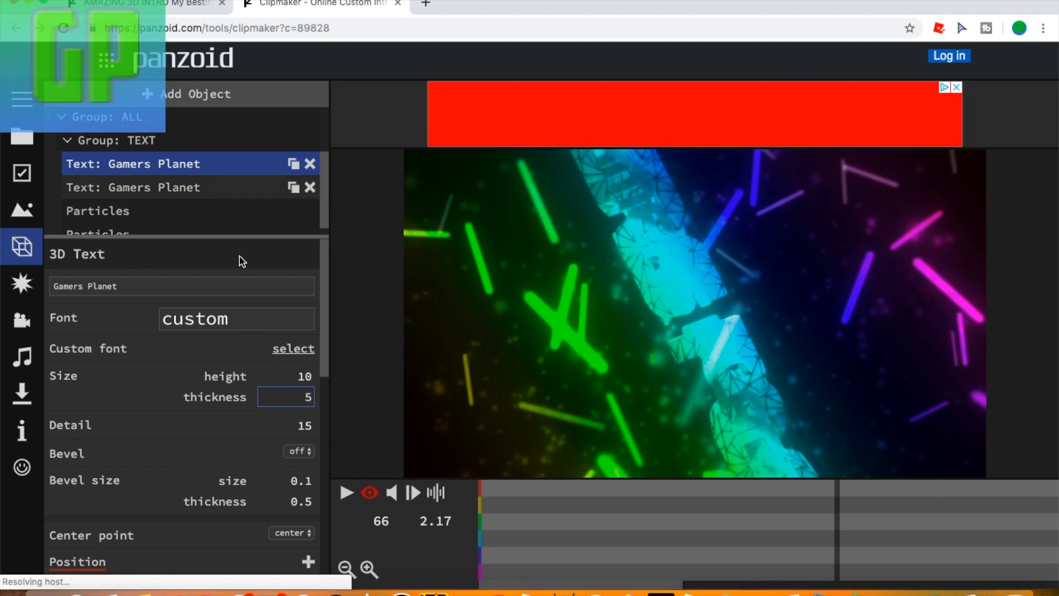
# Step: Set the second Gamers Planet text object's size to height 10 and thickness 5
pyautogui.click(224, 187)
pyautogui.click(304, 376)
pyautogui.write('10')
pyautogui.click(307, 398)
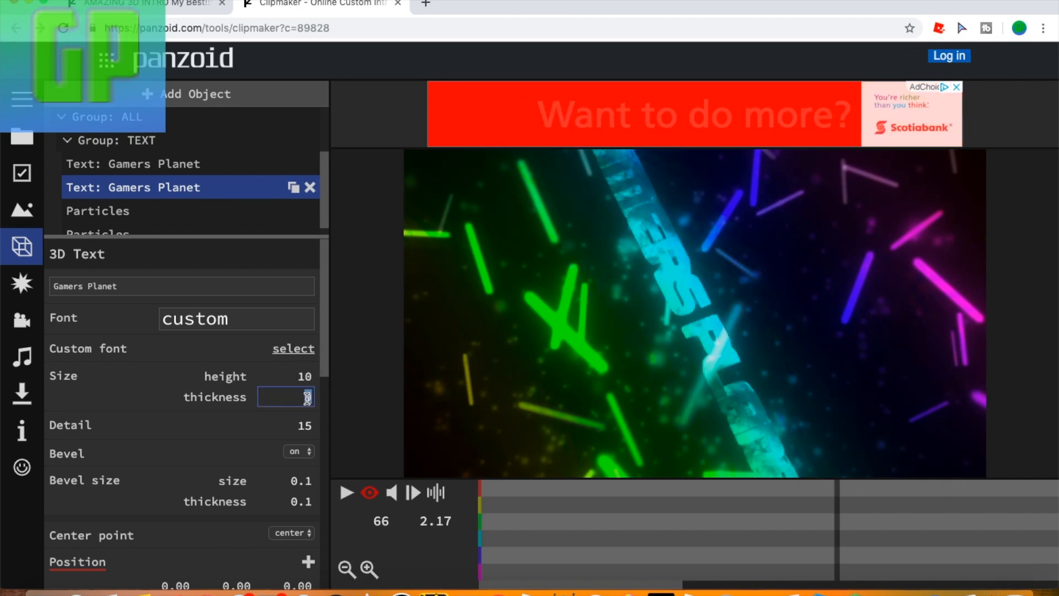
pyautogui.write('5')
pyautogui.press('Return')
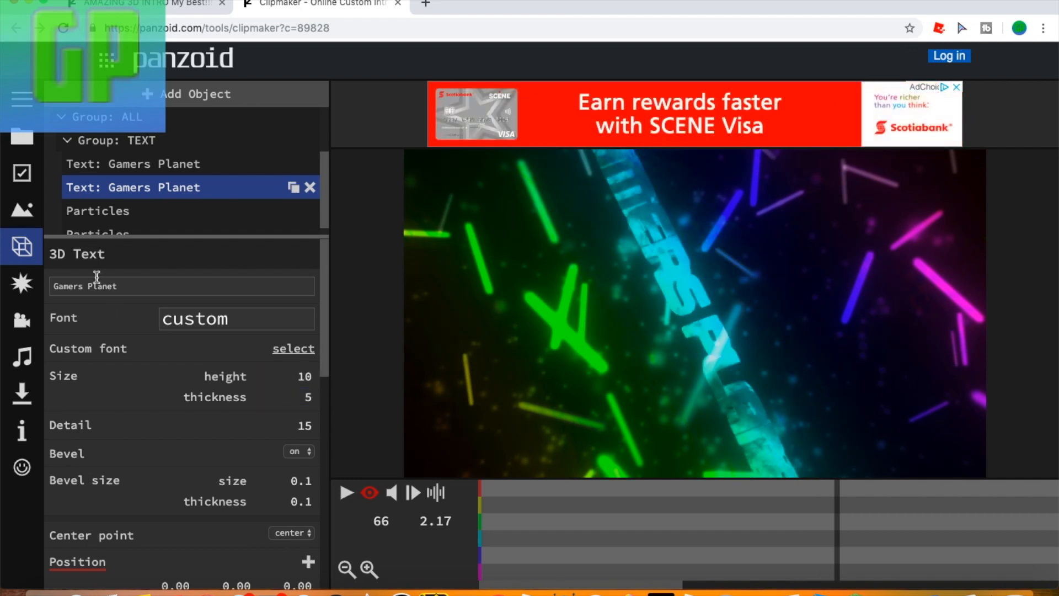
# Step: Play part of the intro to check the resized text, and start rendering the good-quality .webm video
pyautogui.click(22, 394)
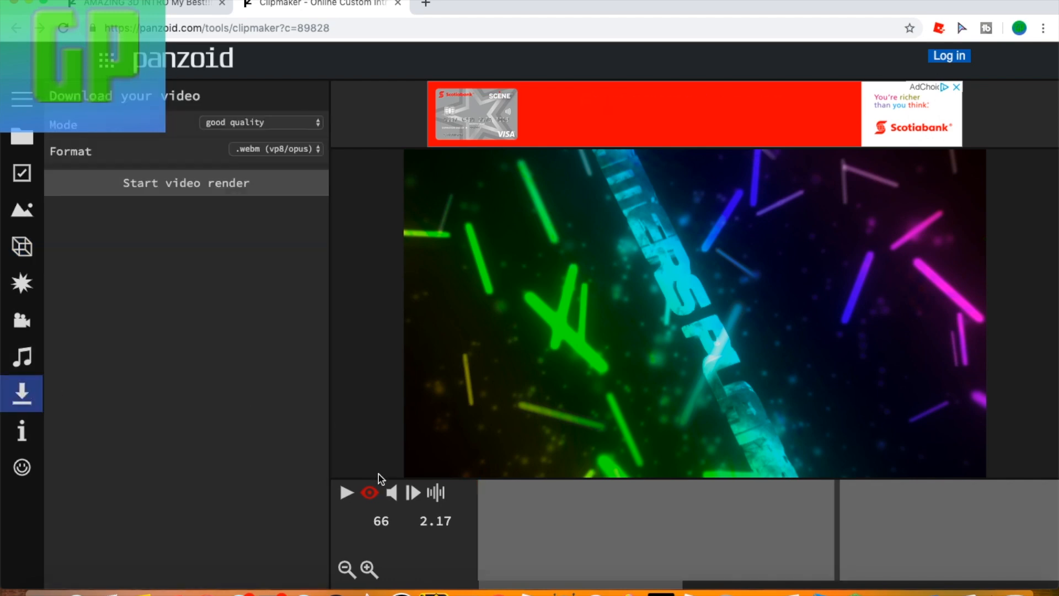
pyautogui.click(347, 492)
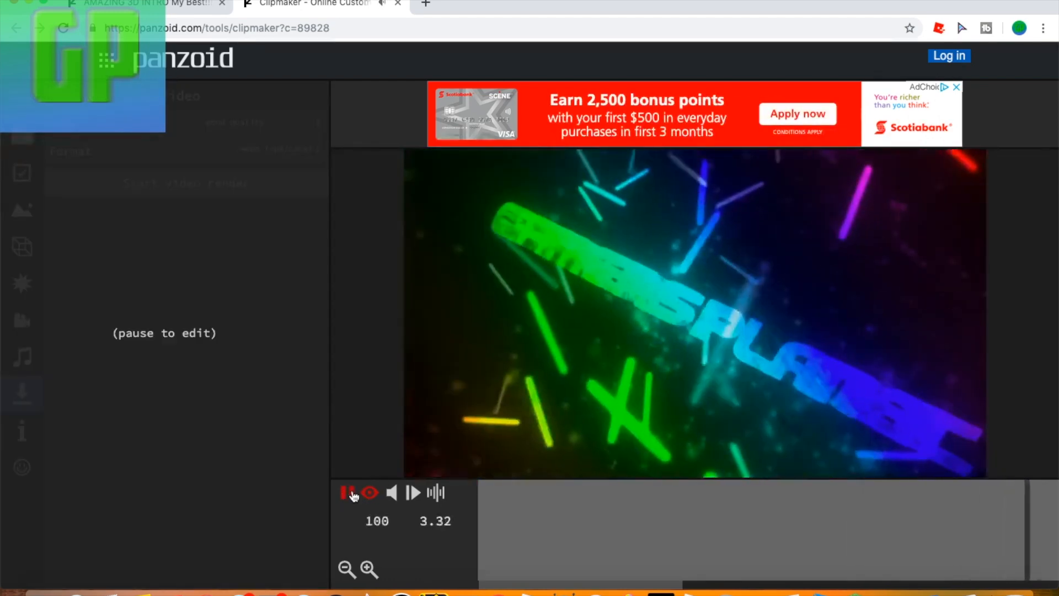
pyautogui.click(348, 492)
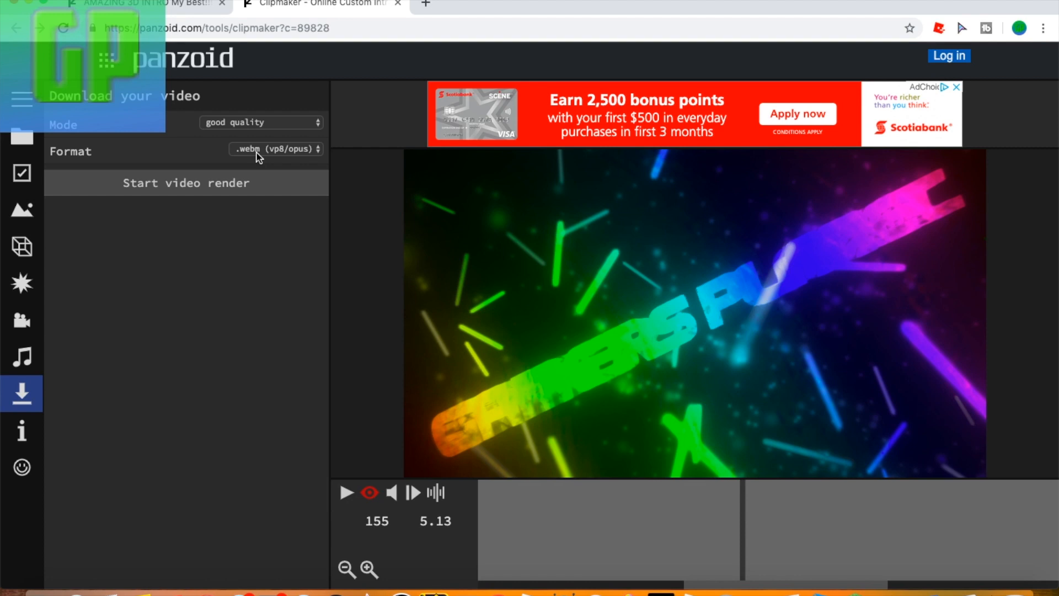
pyautogui.click(198, 192)
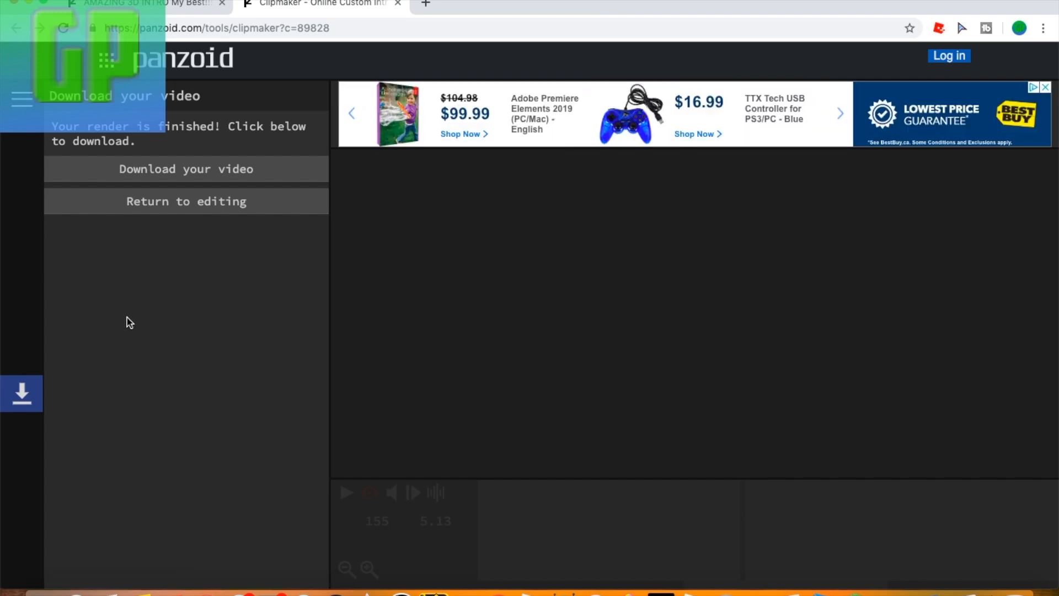
# Step: Download the rendered video and open video (1).webm to watch it
pyautogui.press('super+shift+3')
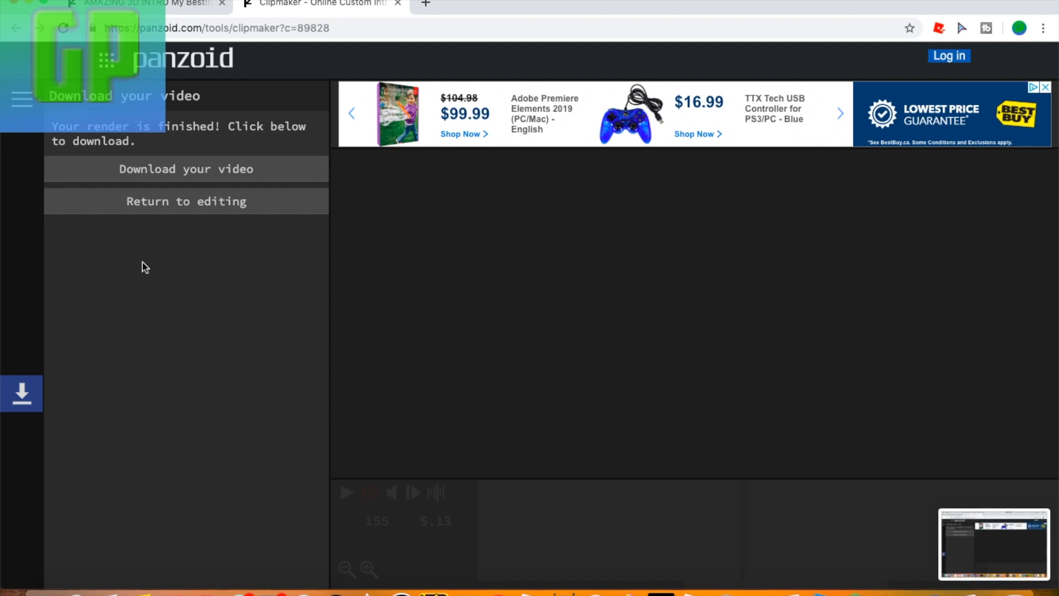
pyautogui.click(160, 174)
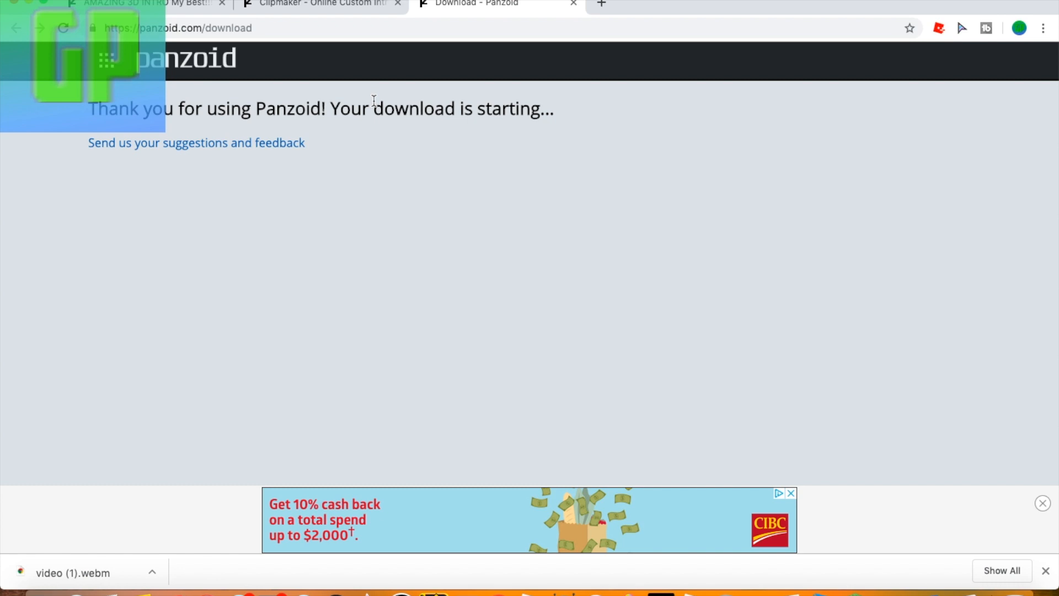
pyautogui.click(153, 573)
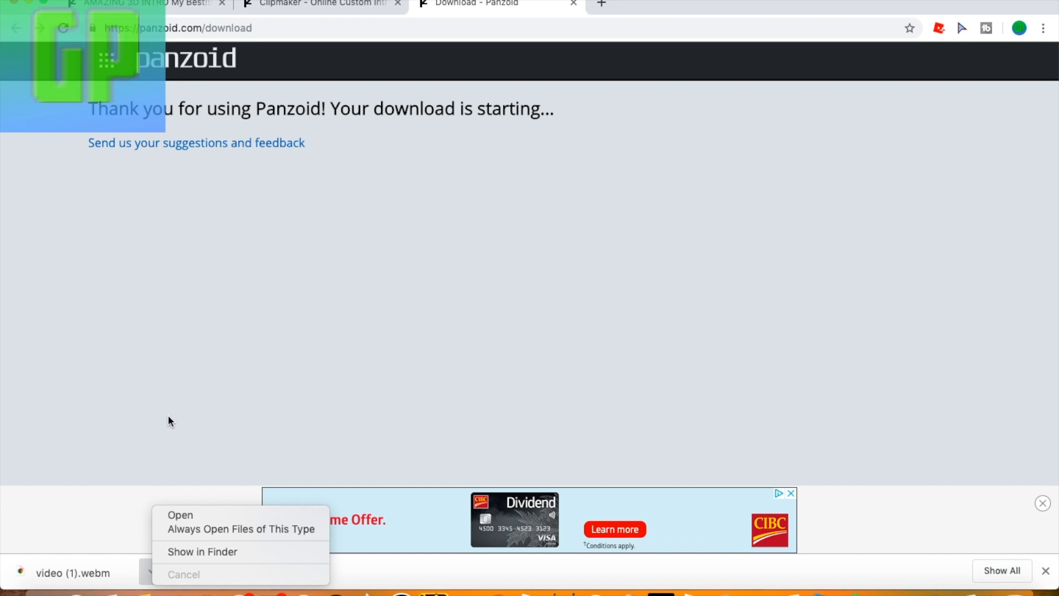
pyautogui.click(170, 513)
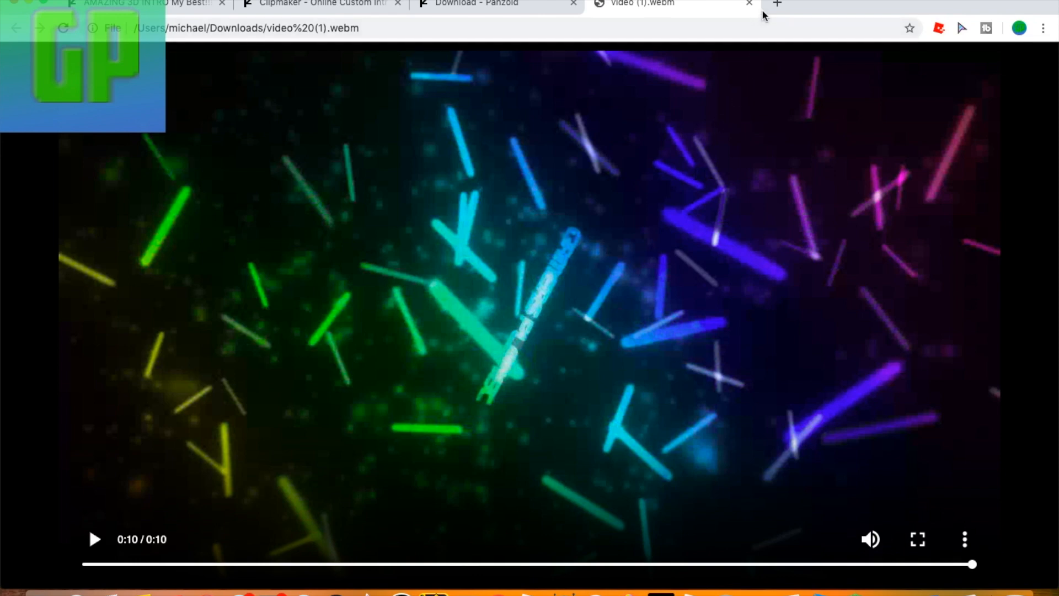
# Step: Search the web for "video converter" in a new browser tab and open OnlineVideoConverter's video file conversion tool
pyautogui.click(778, 4)
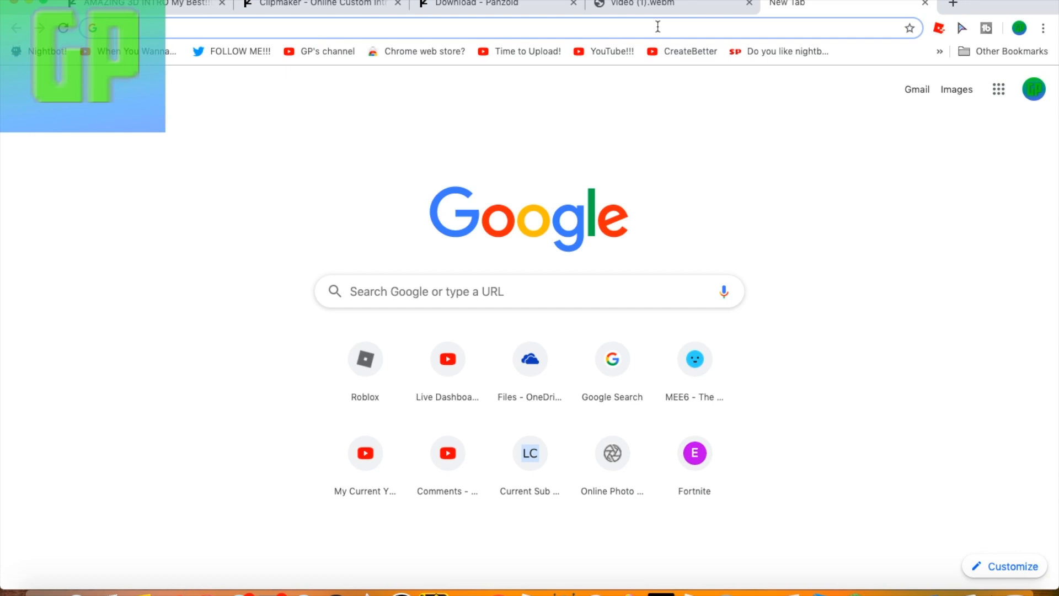
pyautogui.write('video conver')
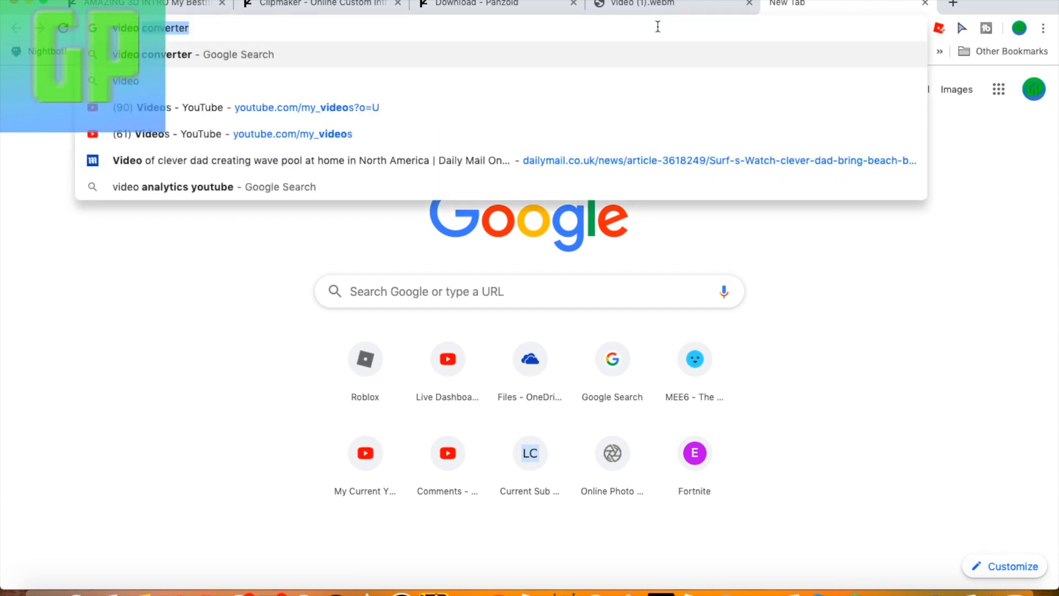
pyautogui.write('ter')
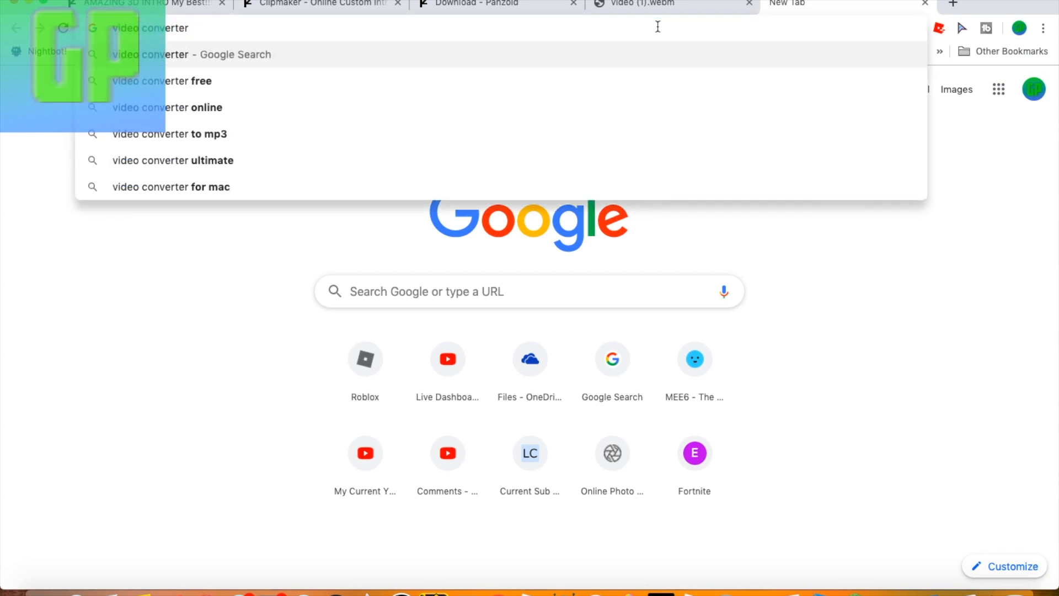
pyautogui.press('Return')
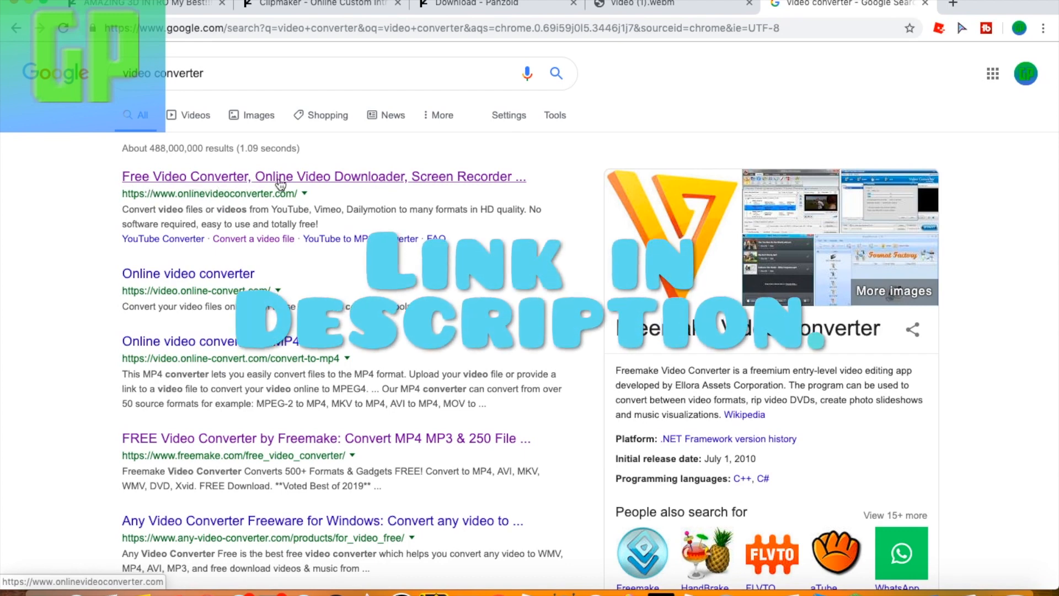
pyautogui.click(317, 177)
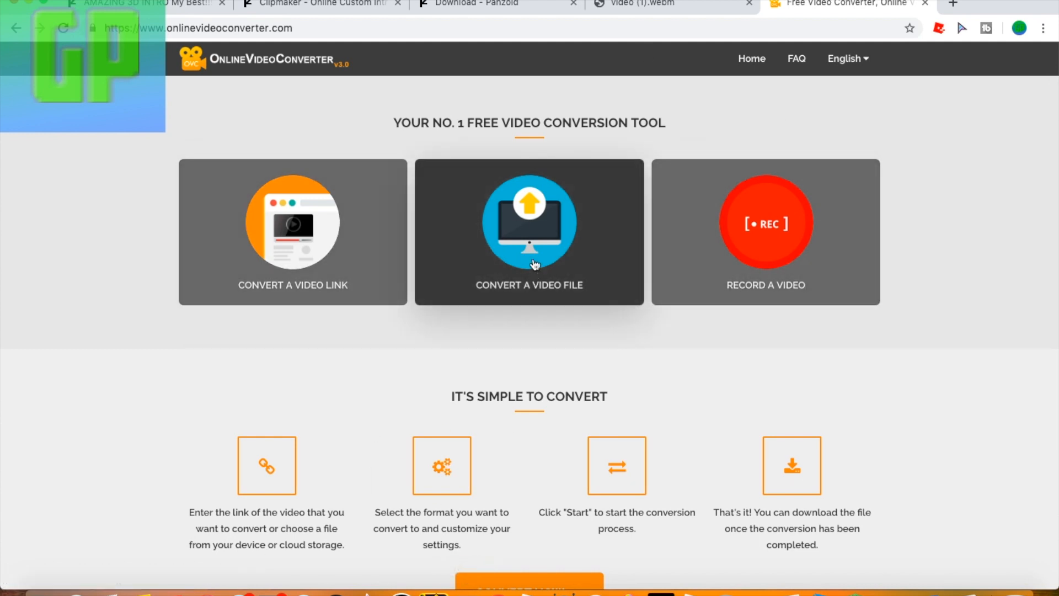
pyautogui.click(573, 252)
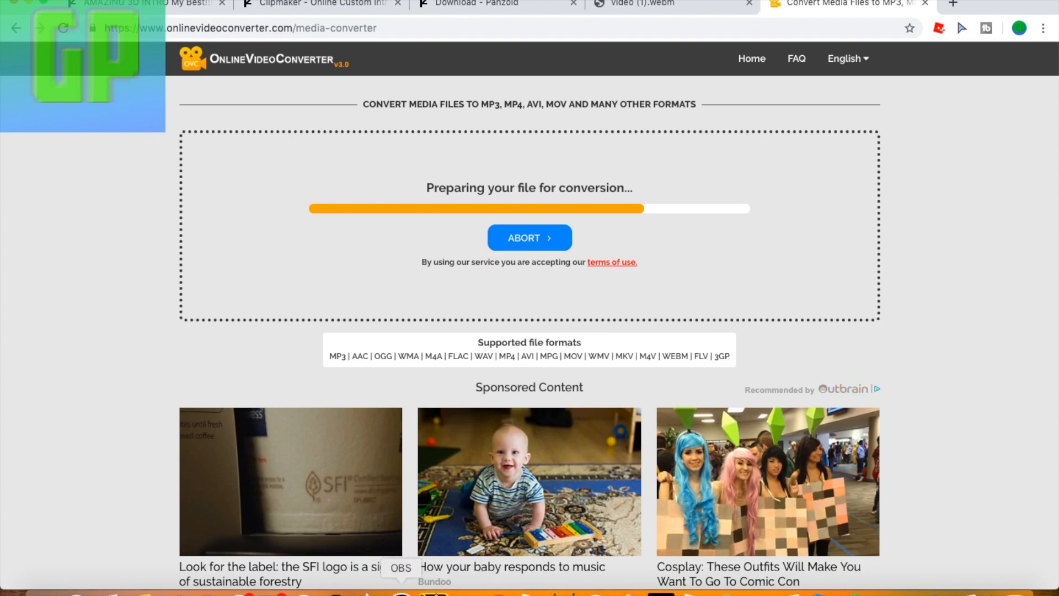
pyautogui.click(401, 593)
pyautogui.click(496, 593)
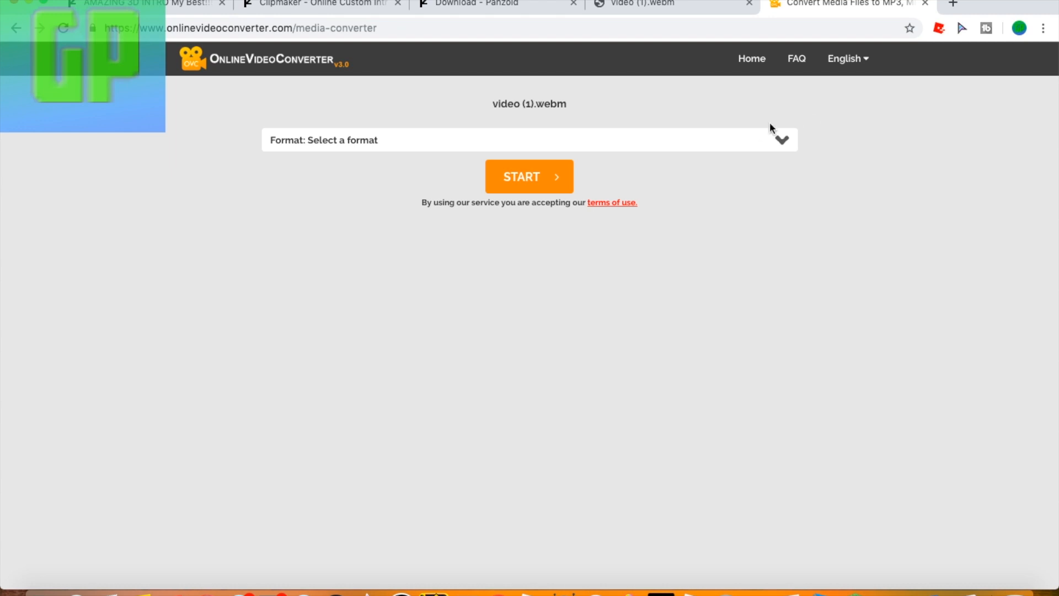
# Step: Convert video (1).webm to .mp4 format and download the converted file, dismissing the site's notification request
pyautogui.click(687, 138)
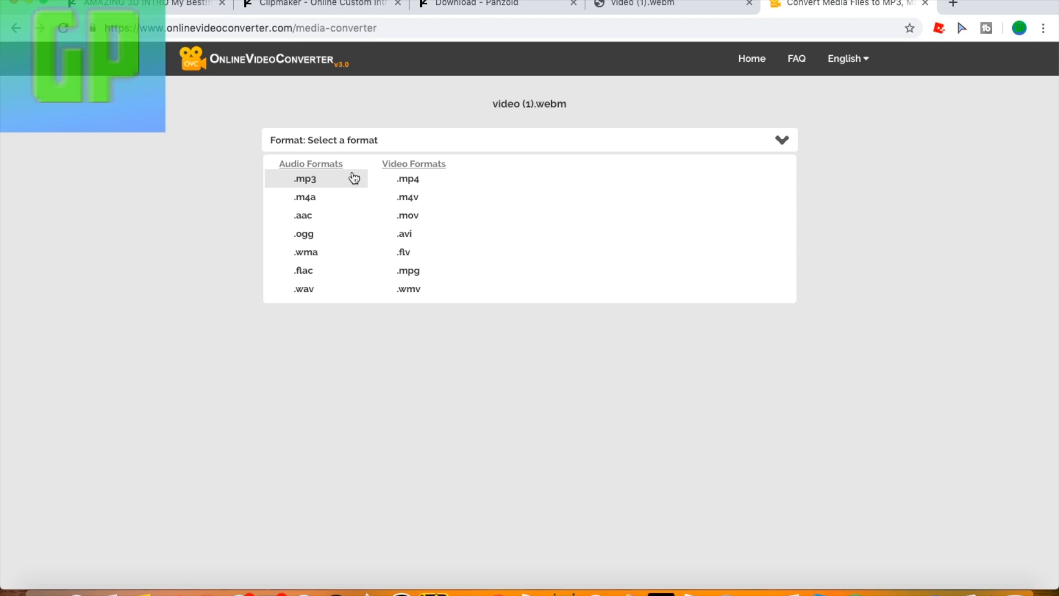
pyautogui.click(412, 179)
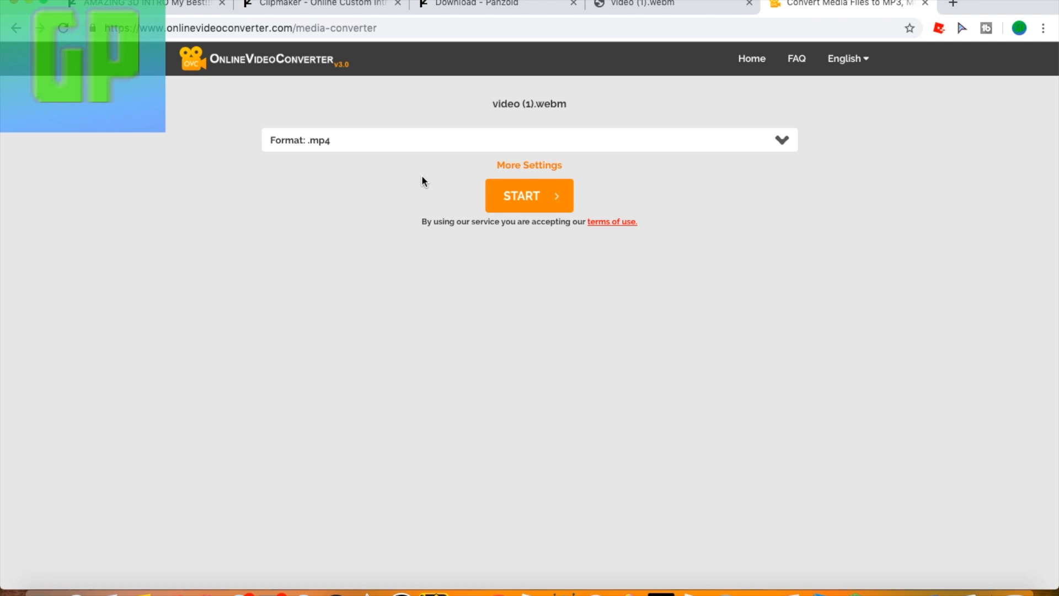
pyautogui.click(552, 203)
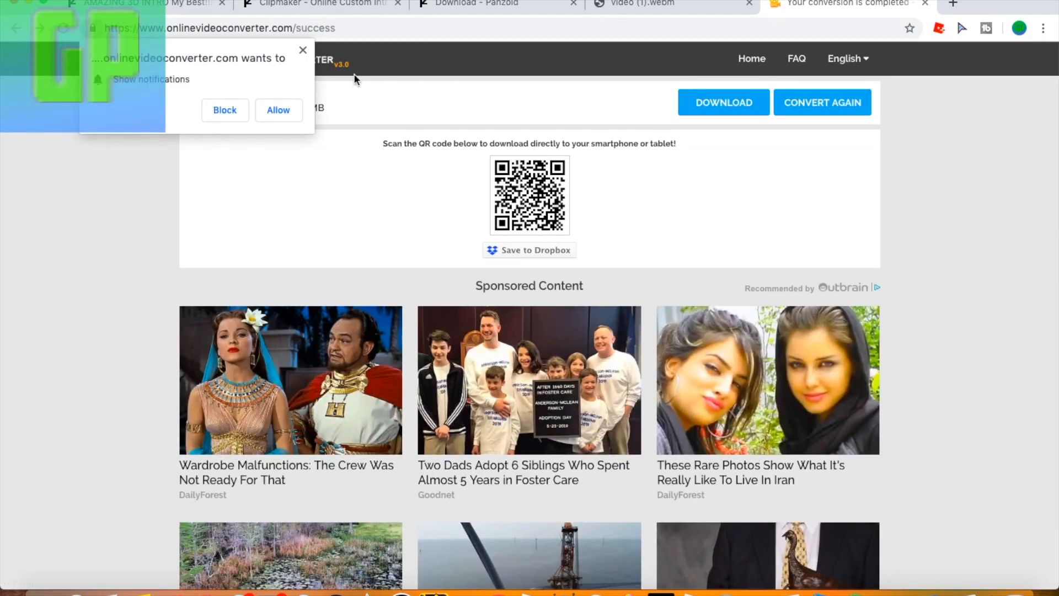
pyautogui.click(303, 49)
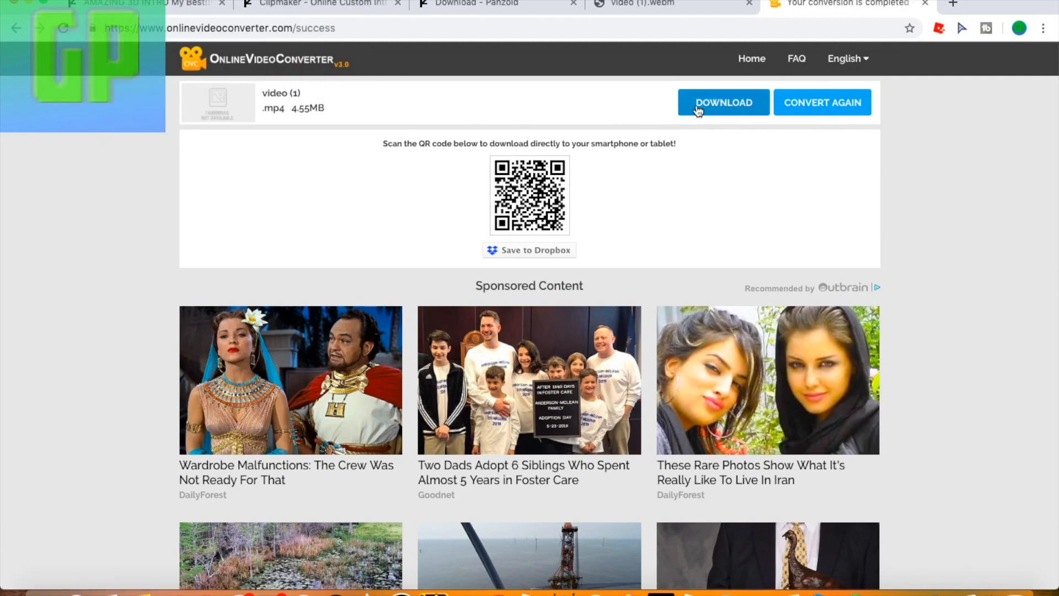
pyautogui.click(698, 107)
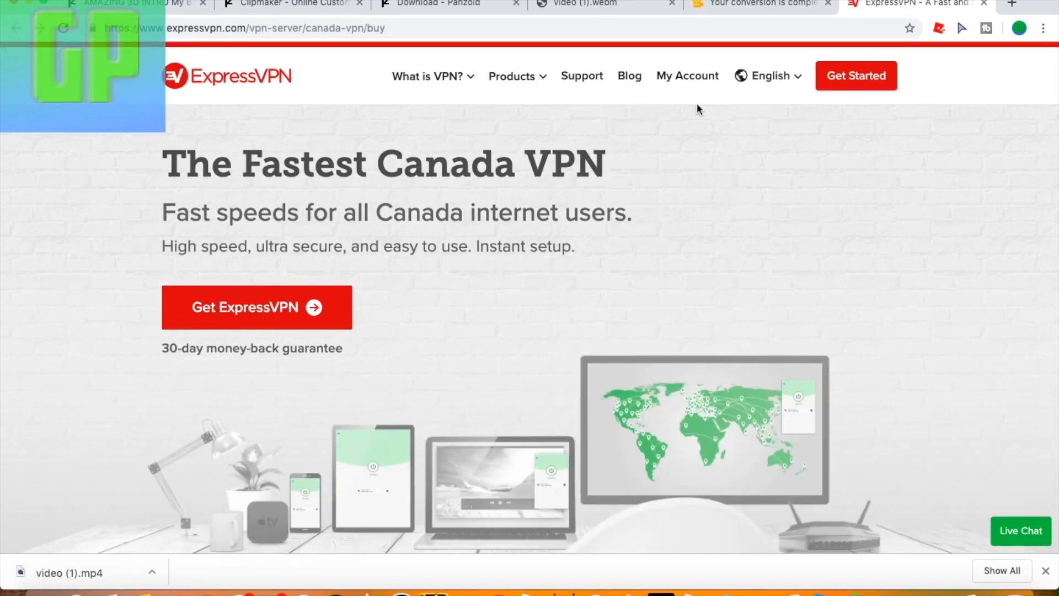
# Step: Open the downloaded video (1).mp4 and play it to check the finished intro
pyautogui.click(157, 577)
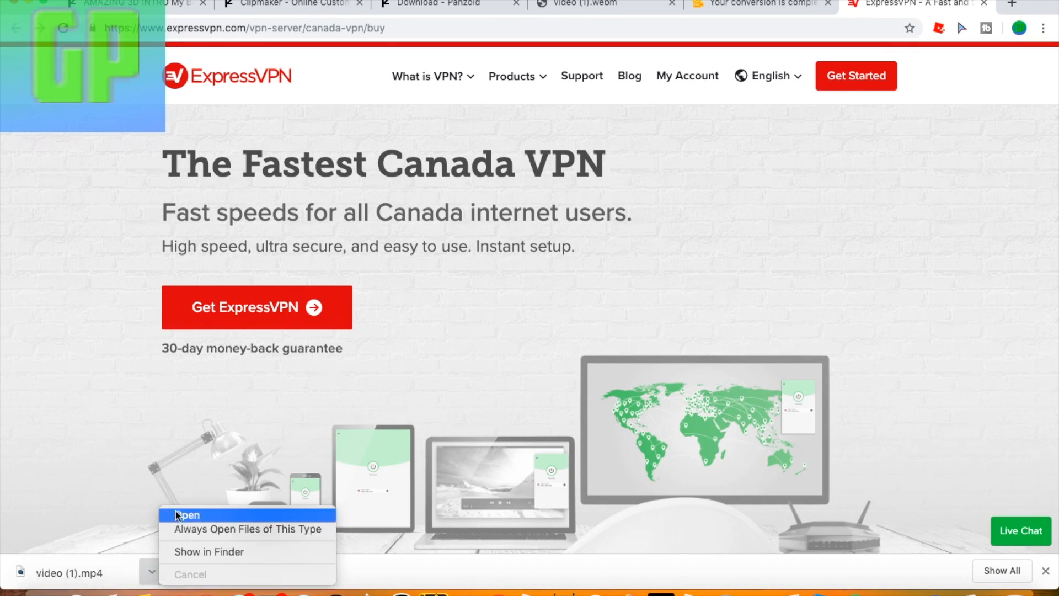
pyautogui.click(177, 515)
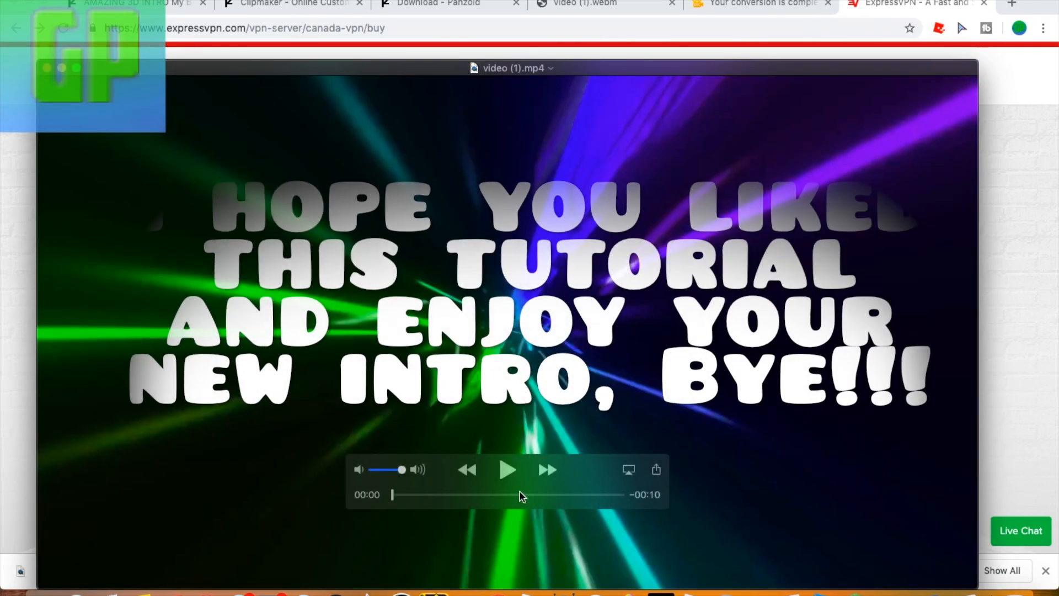
pyautogui.click(505, 469)
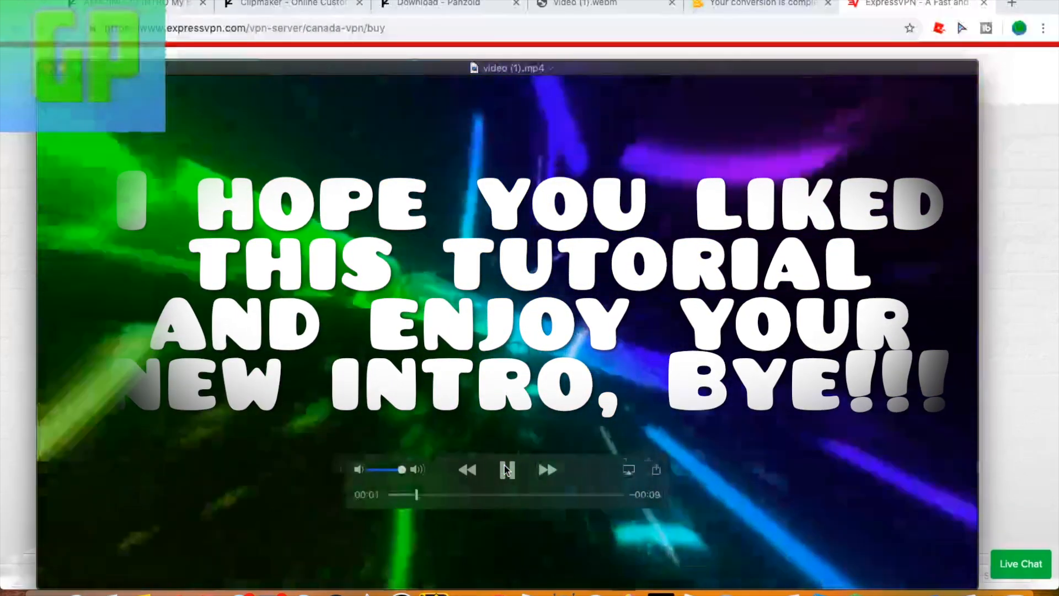